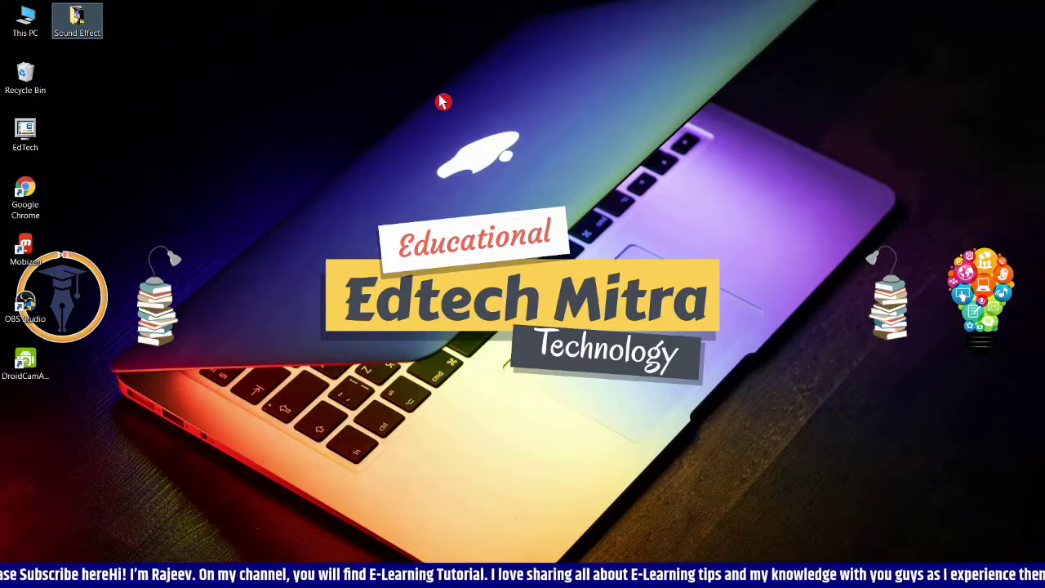
- Open Image with sound.pptx from the desktop's Sound Effect folder in PowerPoint
key("Return")
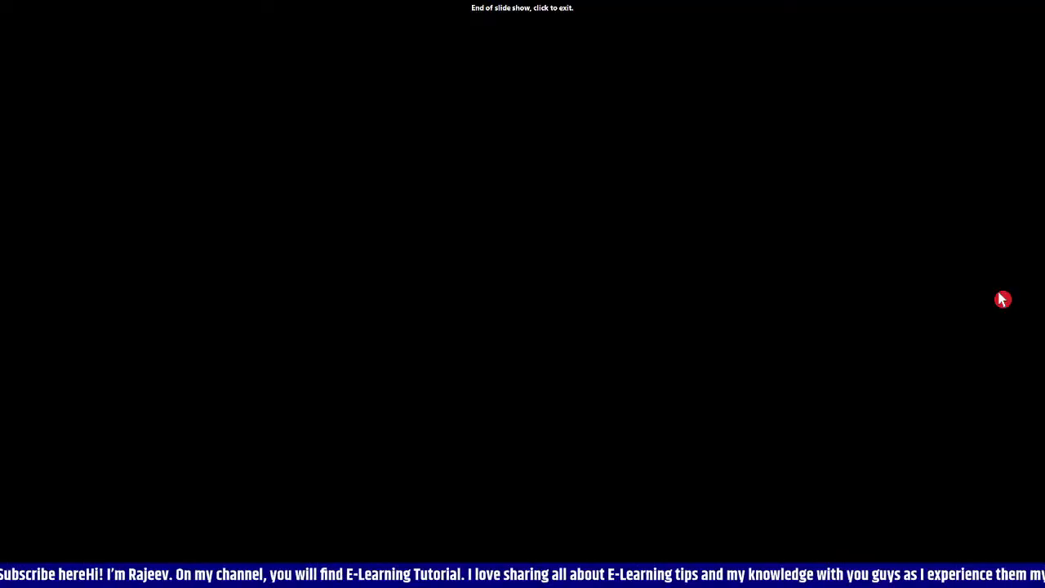
left_click(1003, 299)
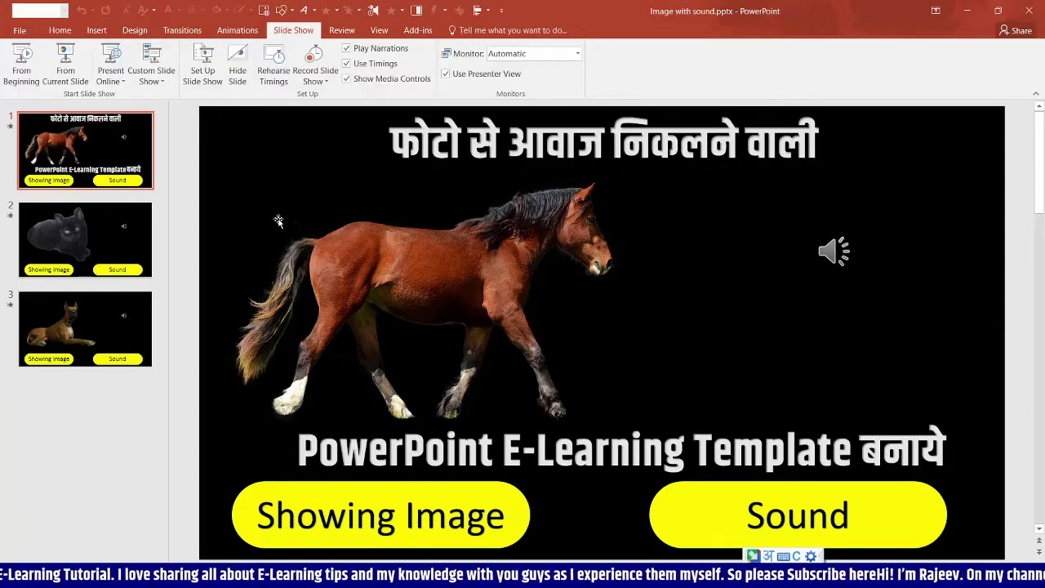
- From Home, add a new slide with the custom Showing Image and Sound button layout
left_click(59, 30)
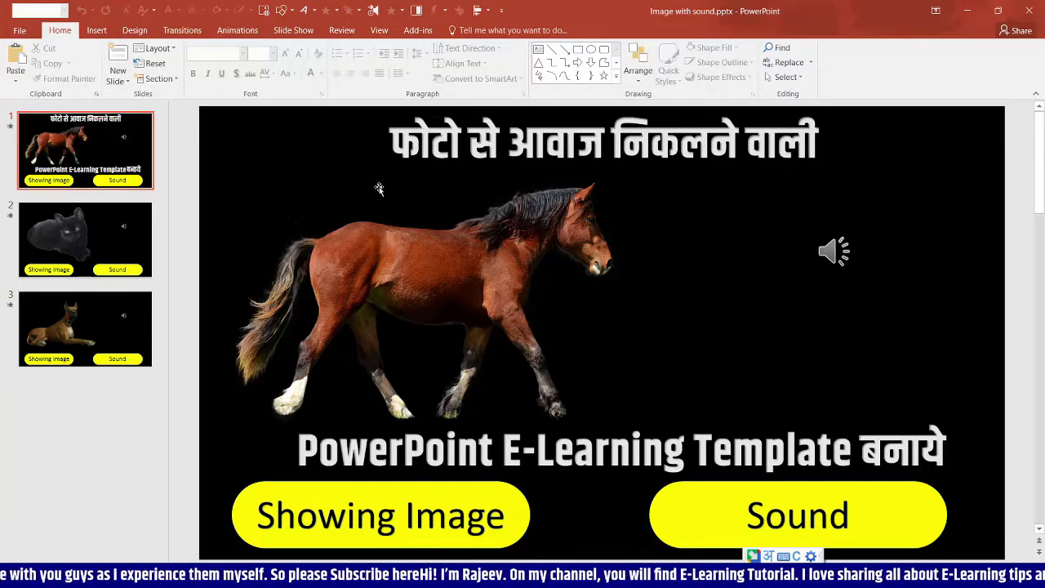
left_click(308, 164)
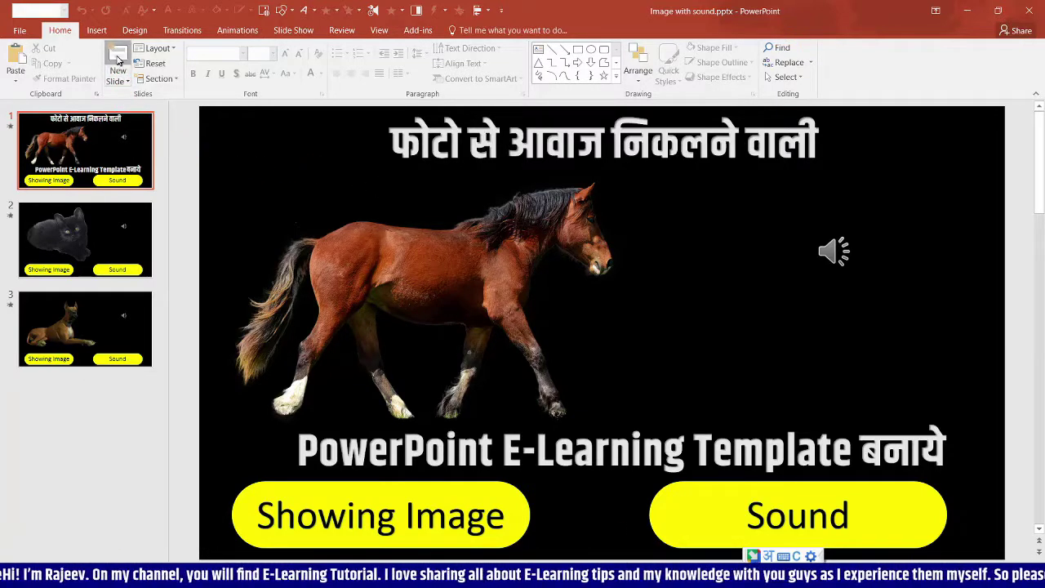
left_click(118, 56)
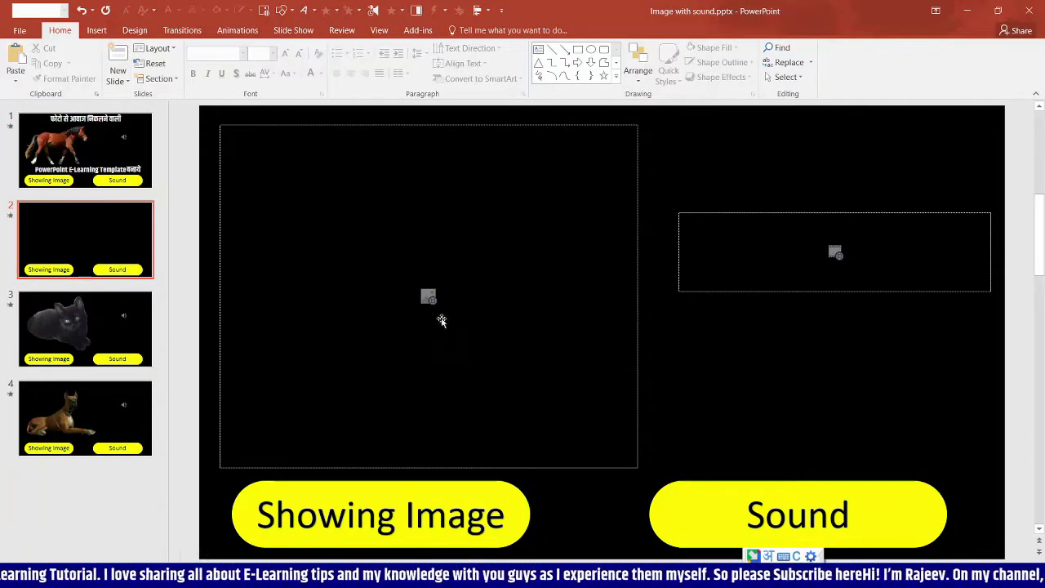
left_click(429, 297)
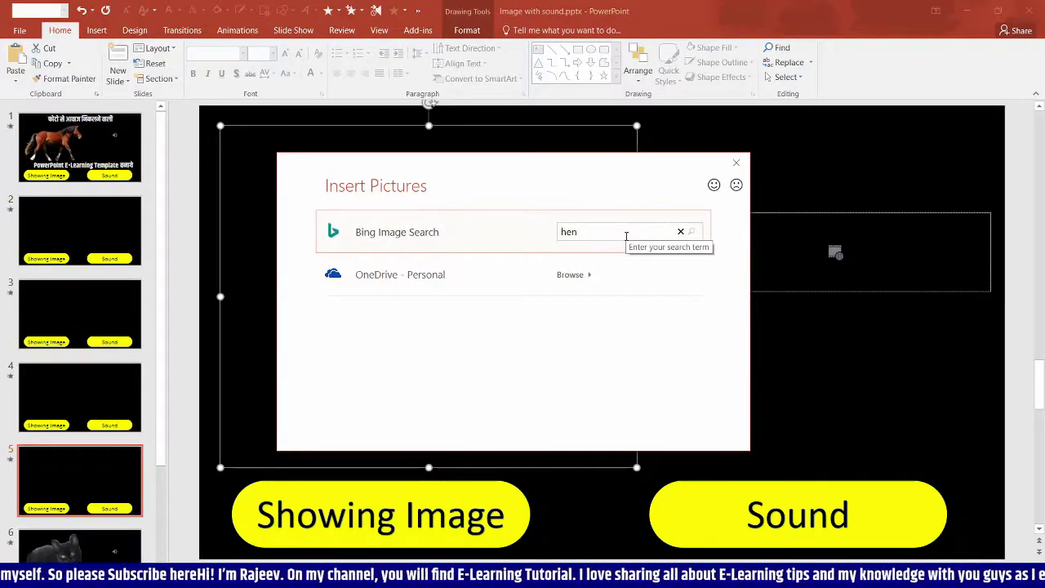
- Search Bing for 'hen', filter by image type, and insert a hen photo into the left placeholder
left_click(525, 325)
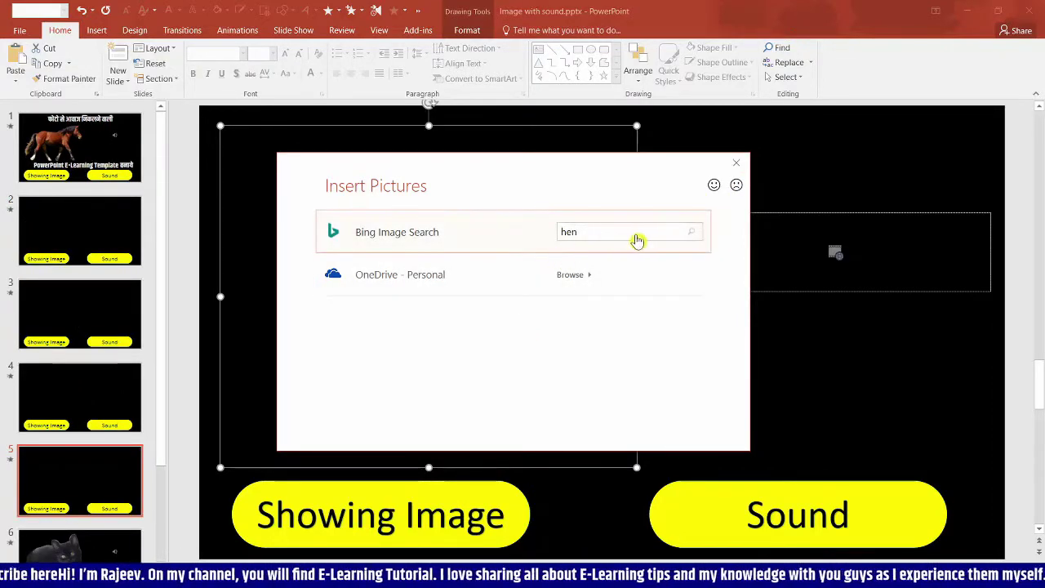
key("Return")
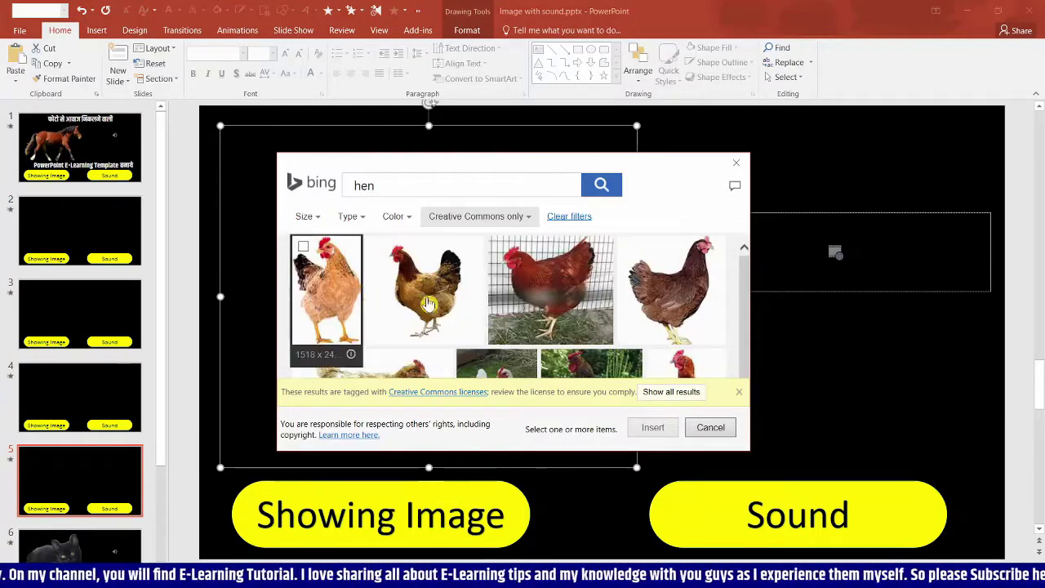
left_click(360, 226)
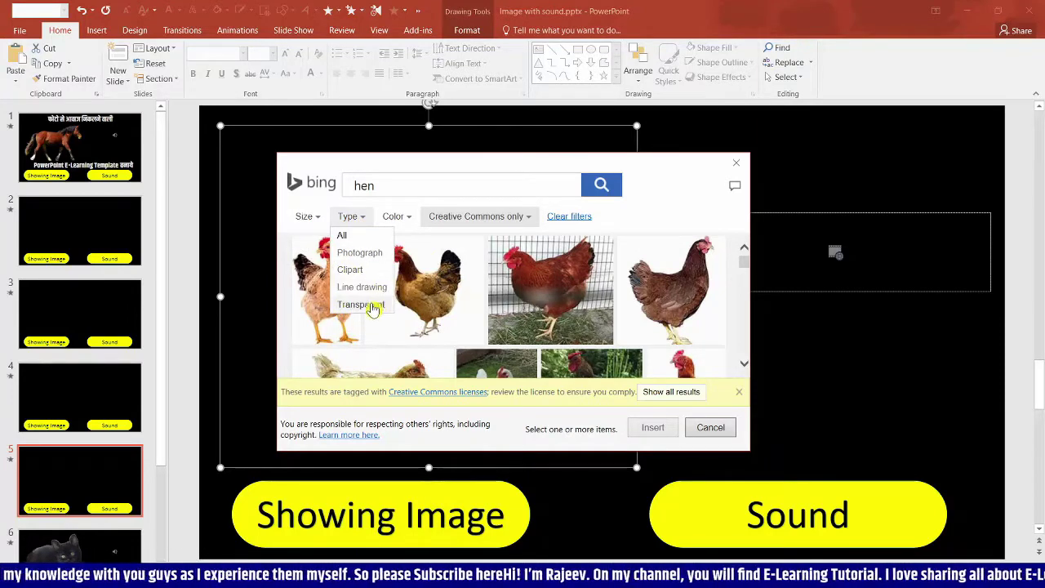
left_click(436, 280)
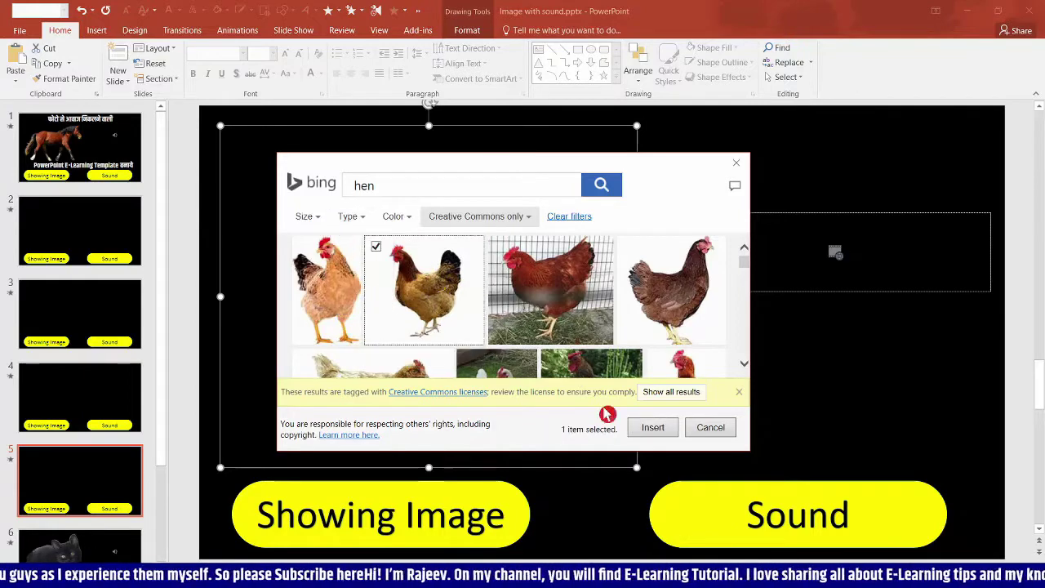
left_click(653, 427)
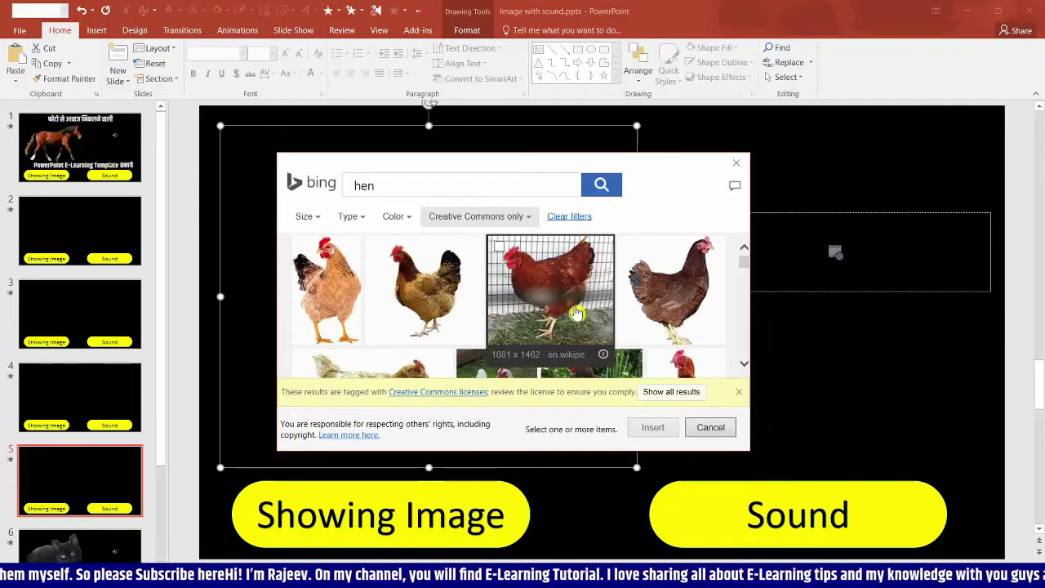
double_click(388, 259)
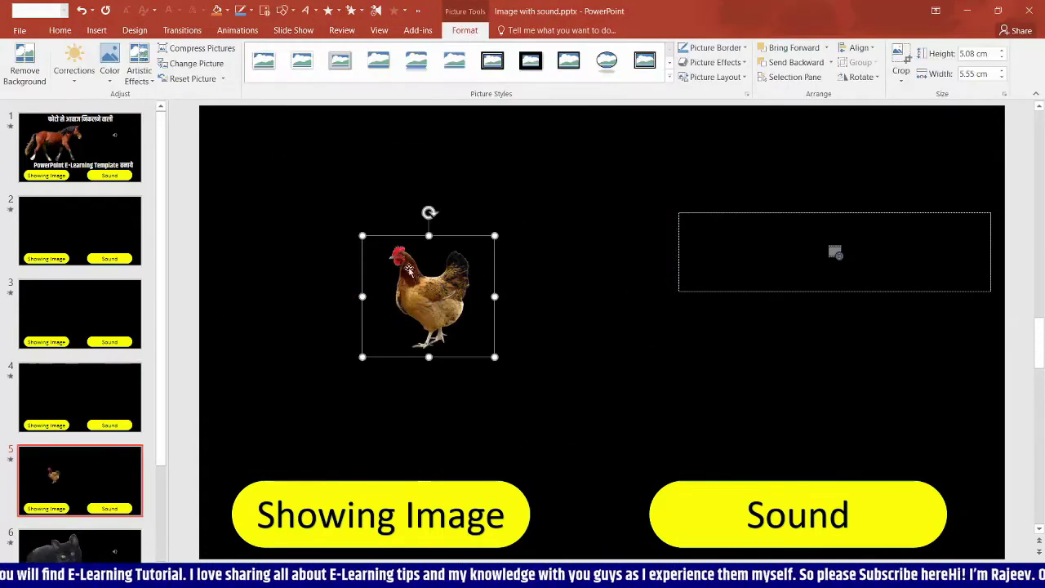
- Enlarge the hen picture from both corners, then bring up Insert Video for the right placeholder
left_click_drag(363, 236, 276, 157)
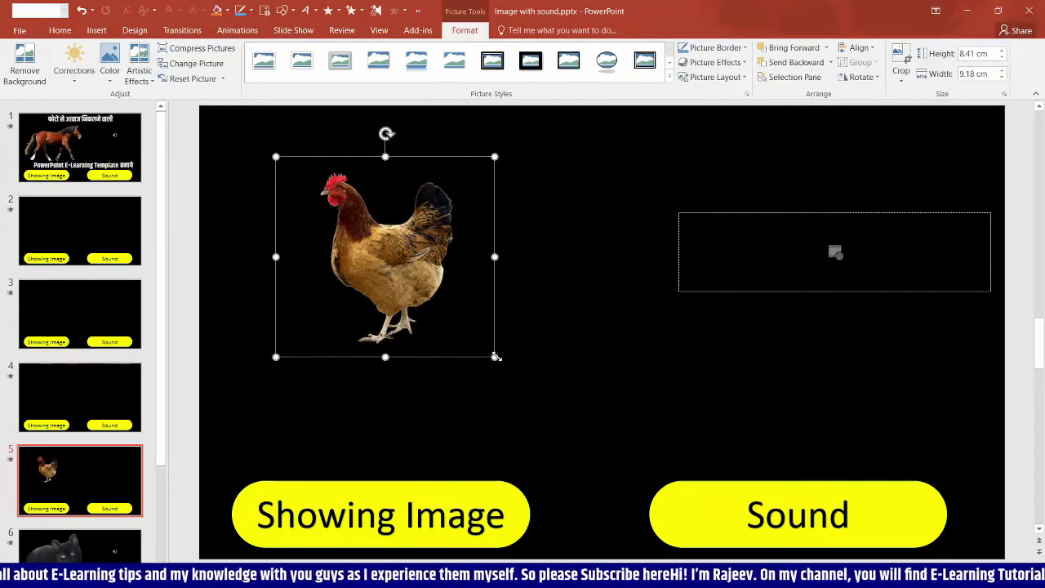
left_click_drag(495, 356, 587, 440)
left_click(660, 416)
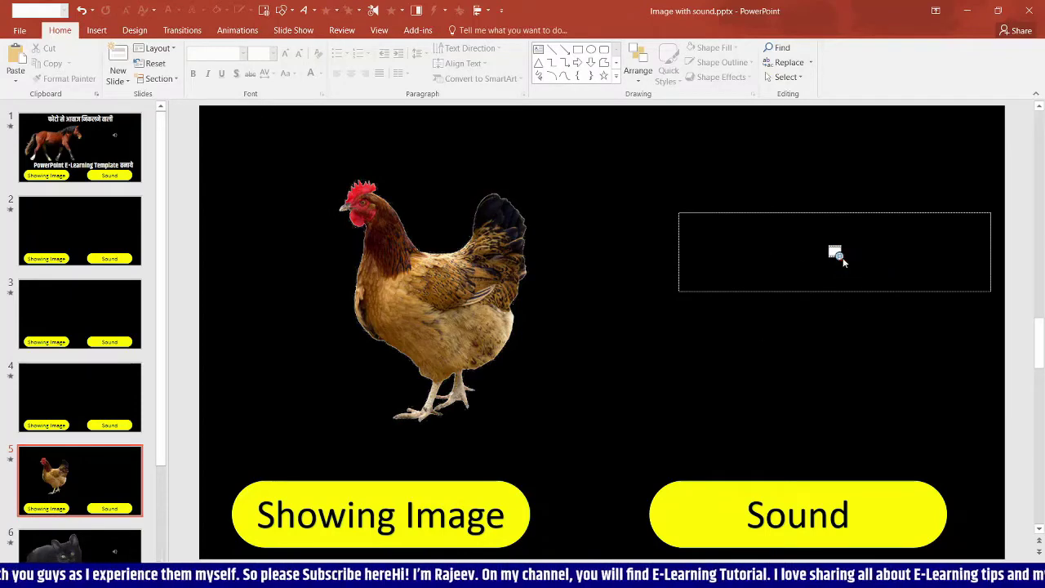
left_click(841, 258)
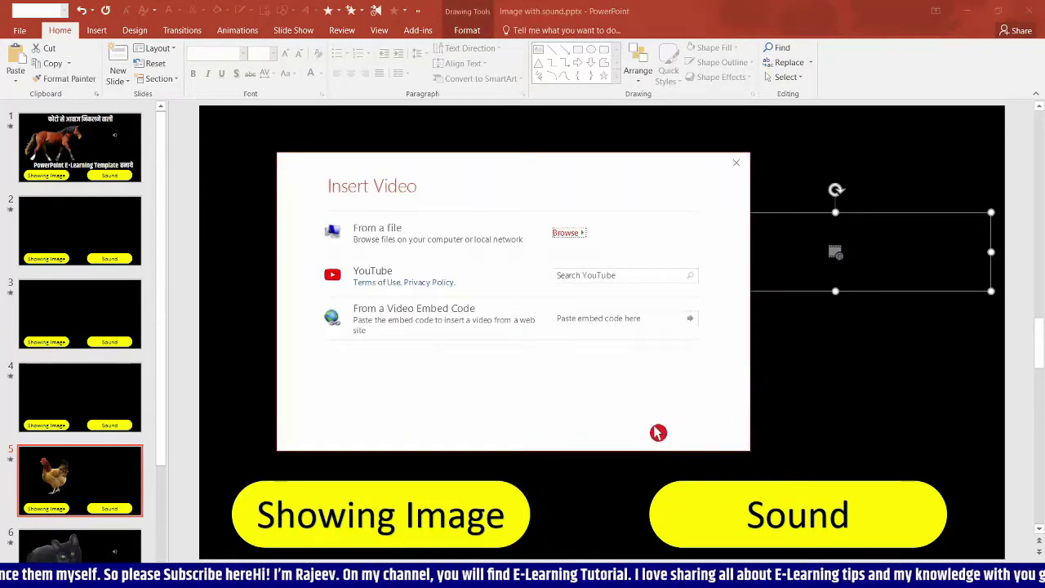
- Insert the local Hen.mp3 file (All Files filter) into the right placeholder and set Play in Background
left_click(735, 163)
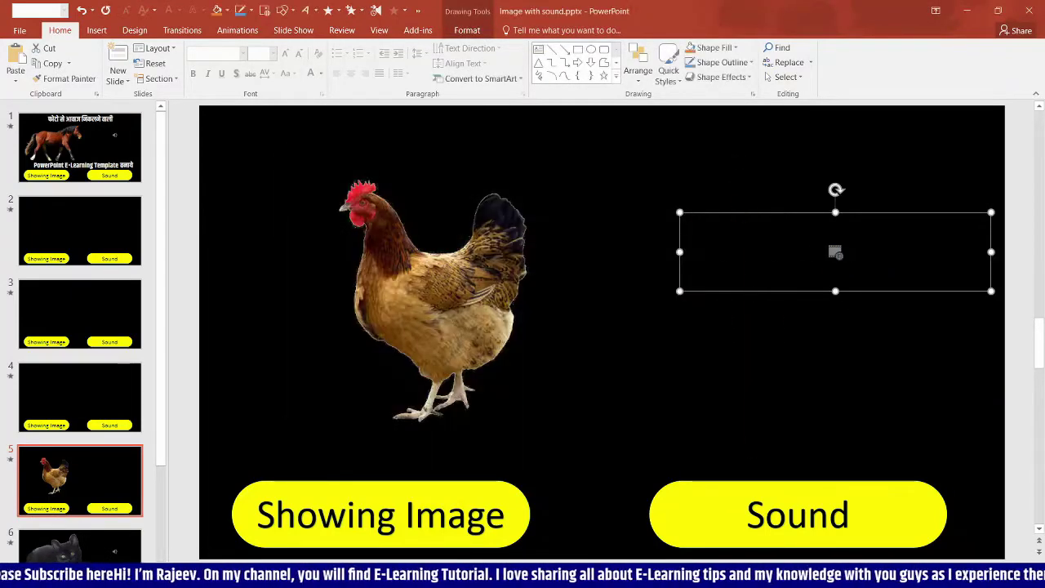
left_click(841, 258)
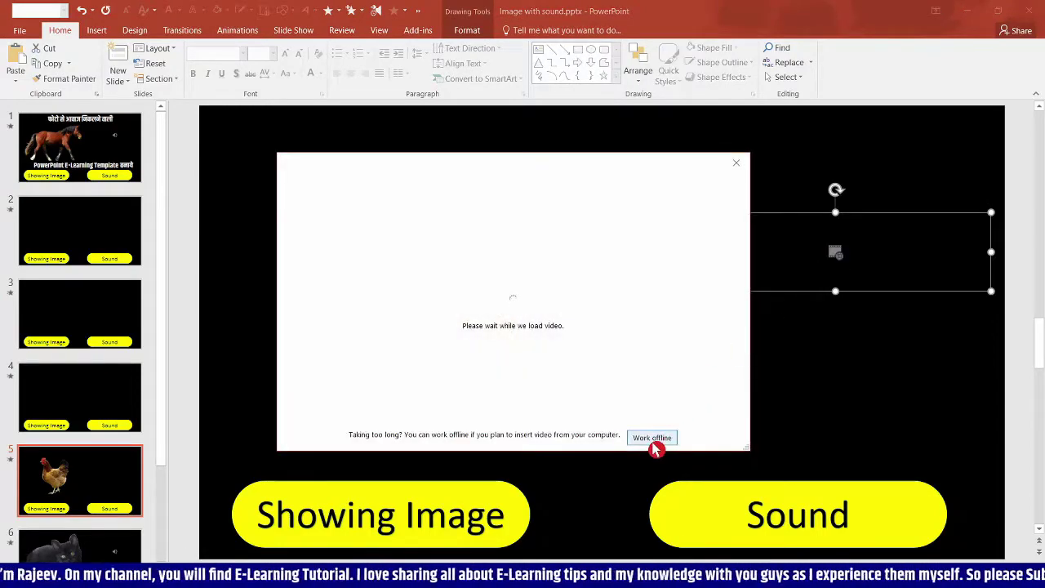
left_click(653, 439)
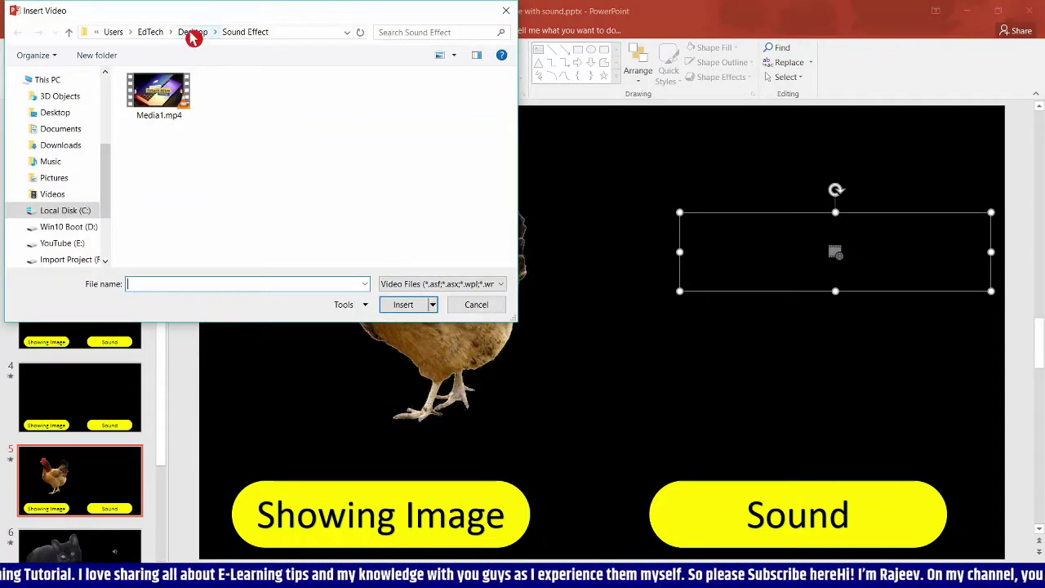
left_click(428, 288)
left_click(419, 299)
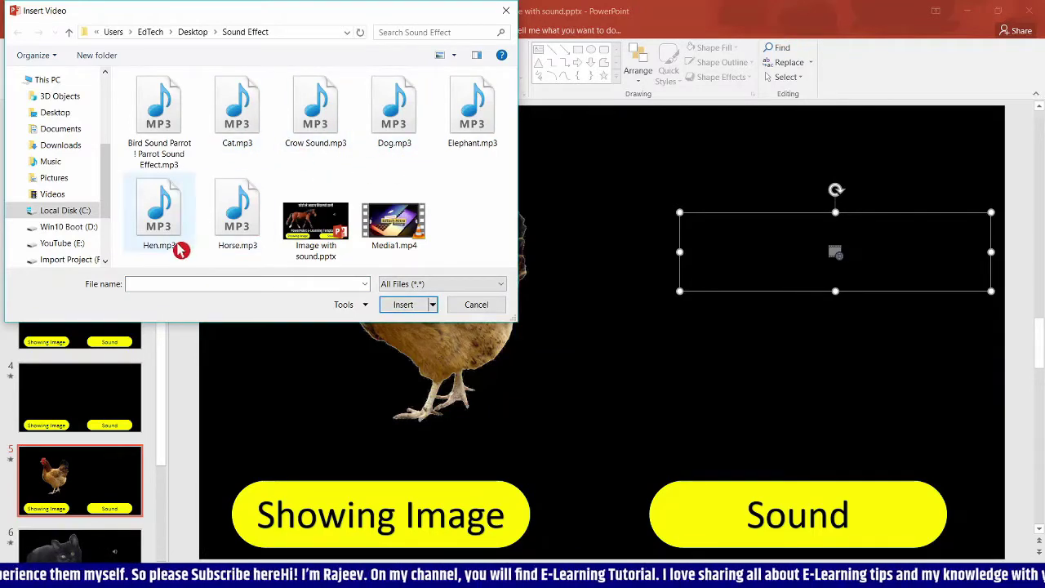
left_click(168, 217)
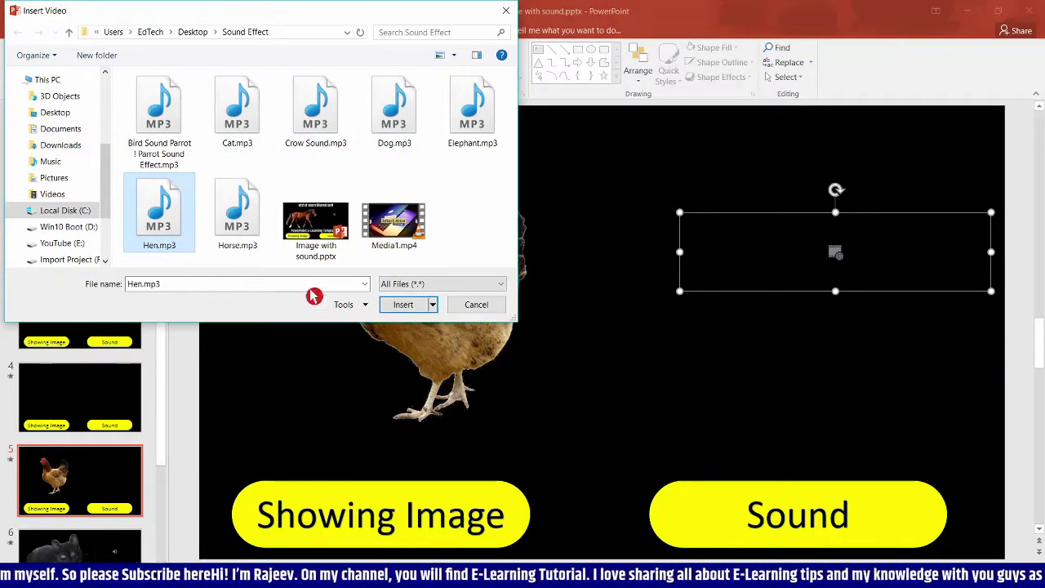
left_click(405, 312)
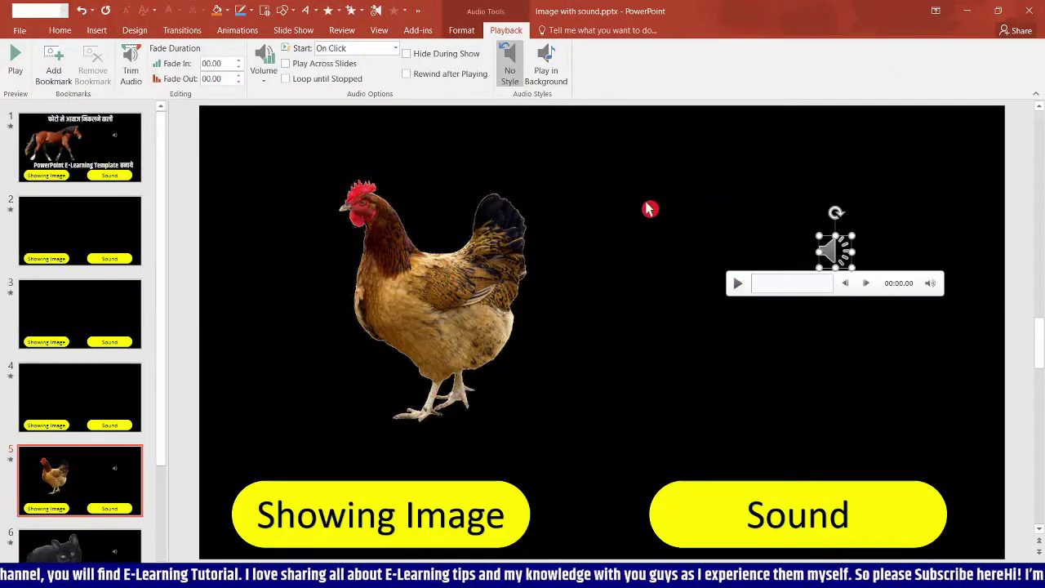
left_click(545, 73)
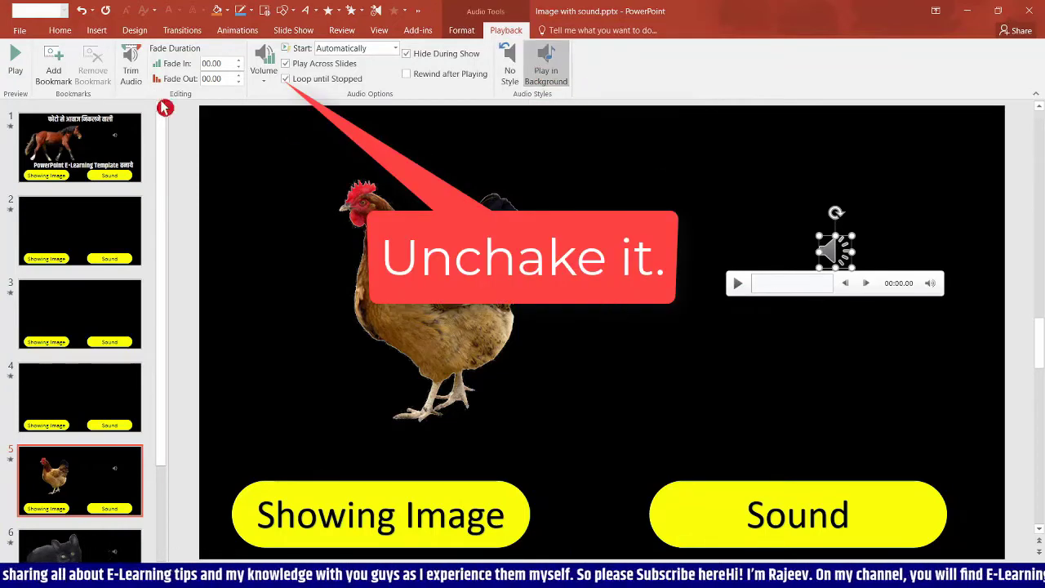
left_click(95, 32)
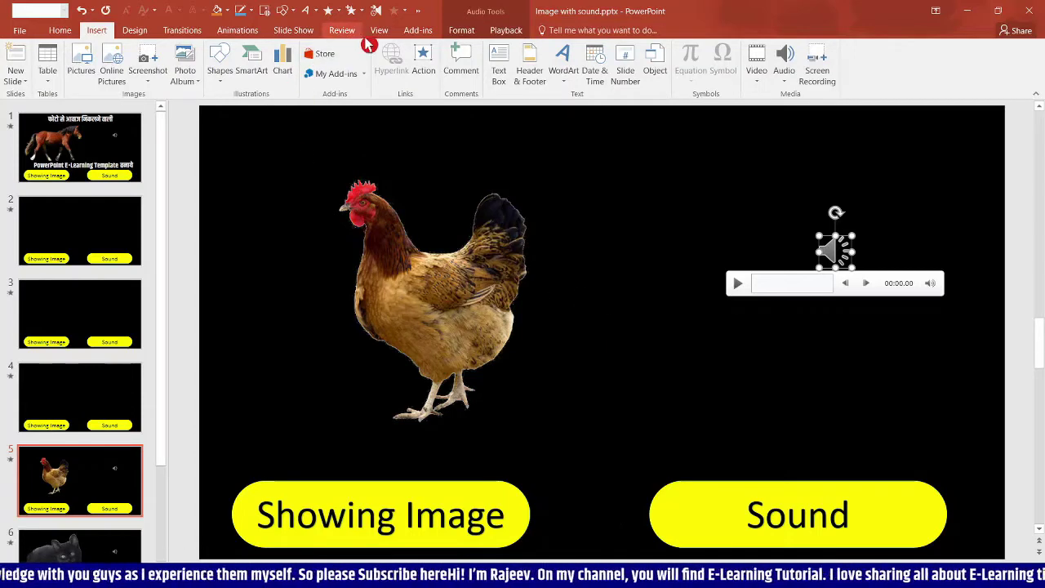
- Play the show from slide 5, use Showing Image to reveal the hen, then exit with Esc
key("shift+F5")
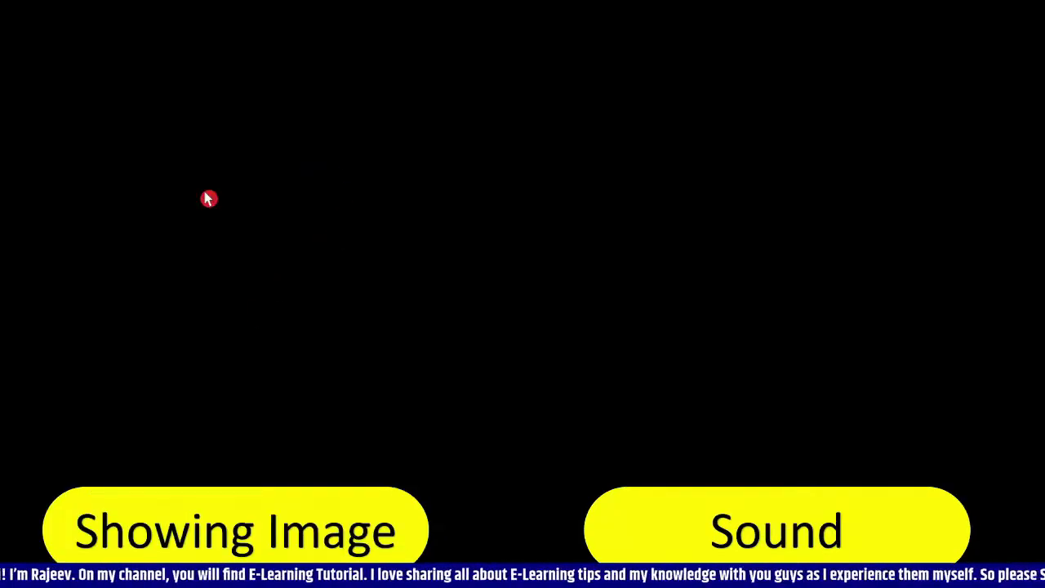
left_click(268, 536)
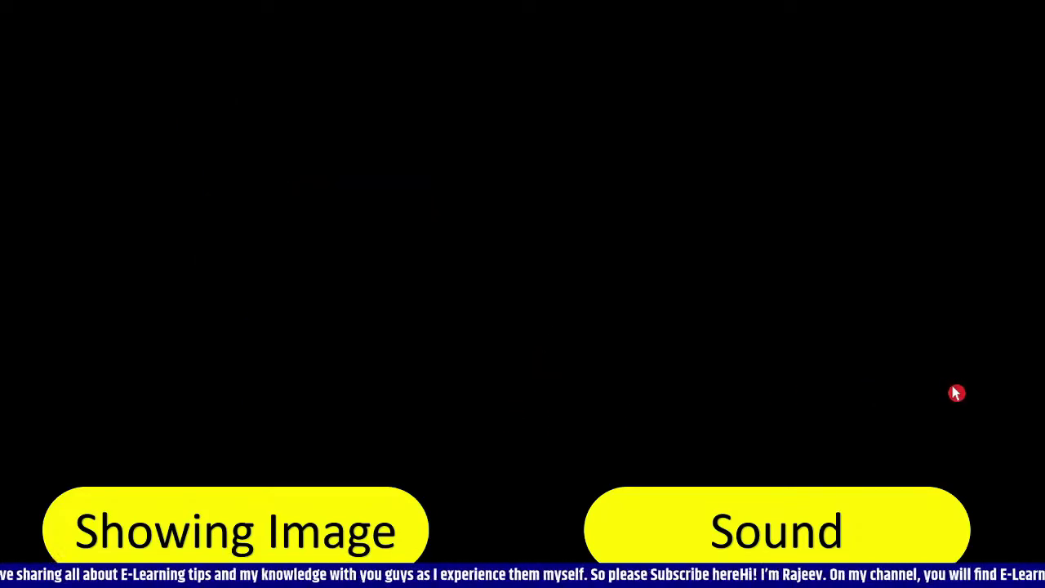
key("Escape")
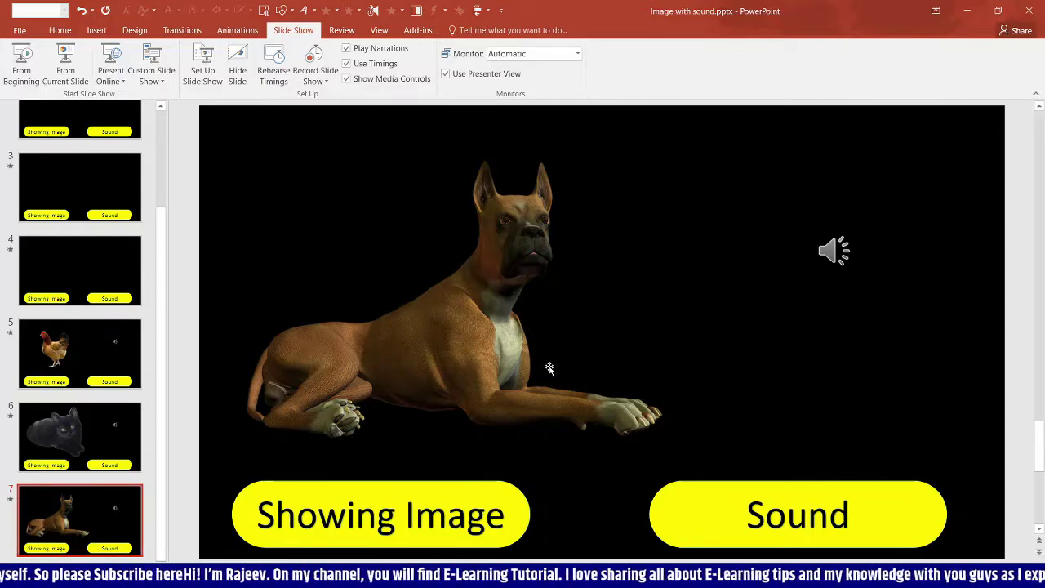
- Create a new presentation with Ctrl+N and apply the Blank layout to its slide
key("ctrl+n")
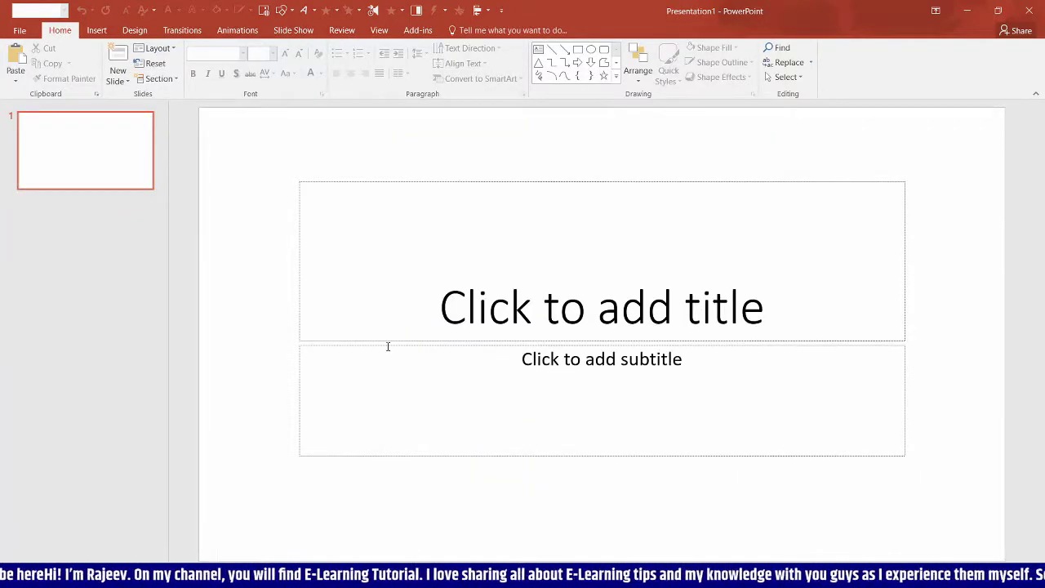
left_click(390, 149)
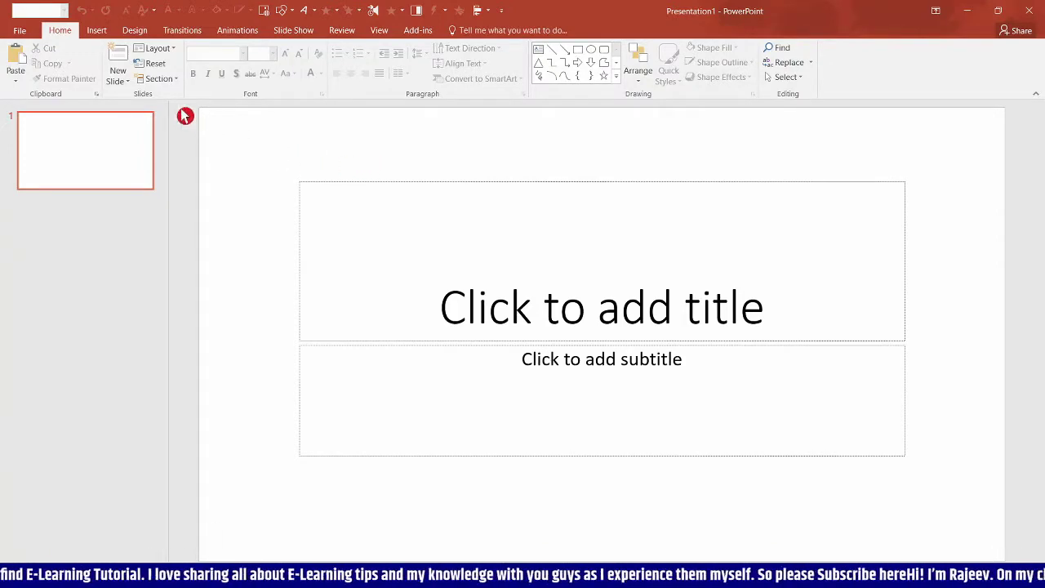
left_click(163, 51)
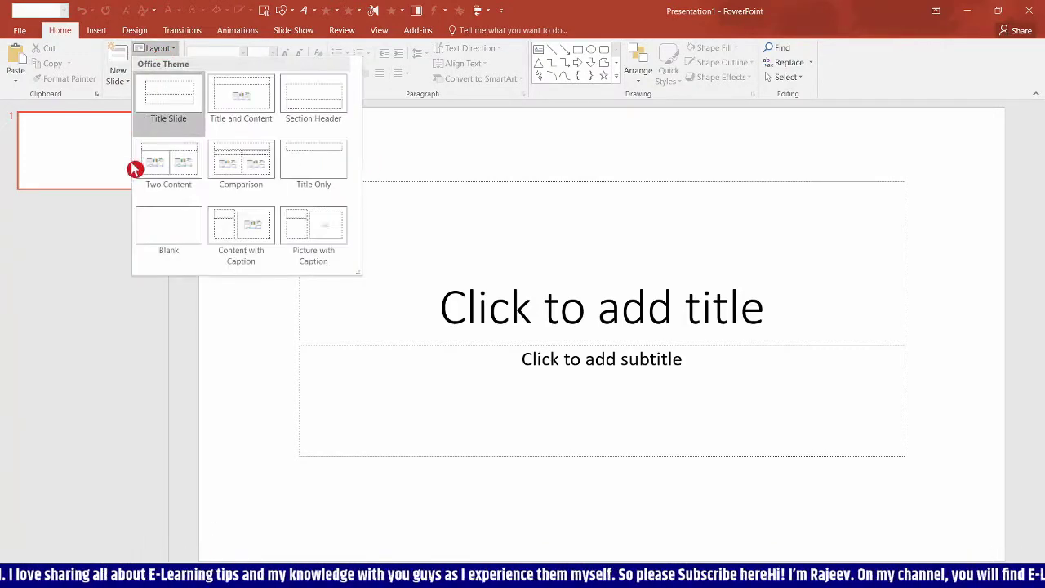
left_click(155, 224)
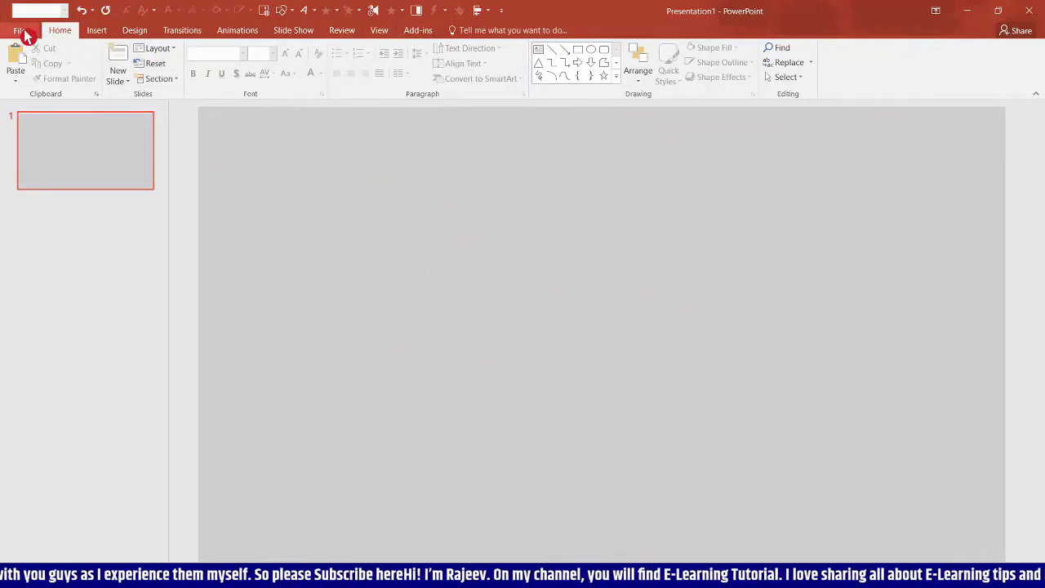
- In Slide Master view, delete the date, footer and slide-number placeholders from the Blank layout
left_click(379, 32)
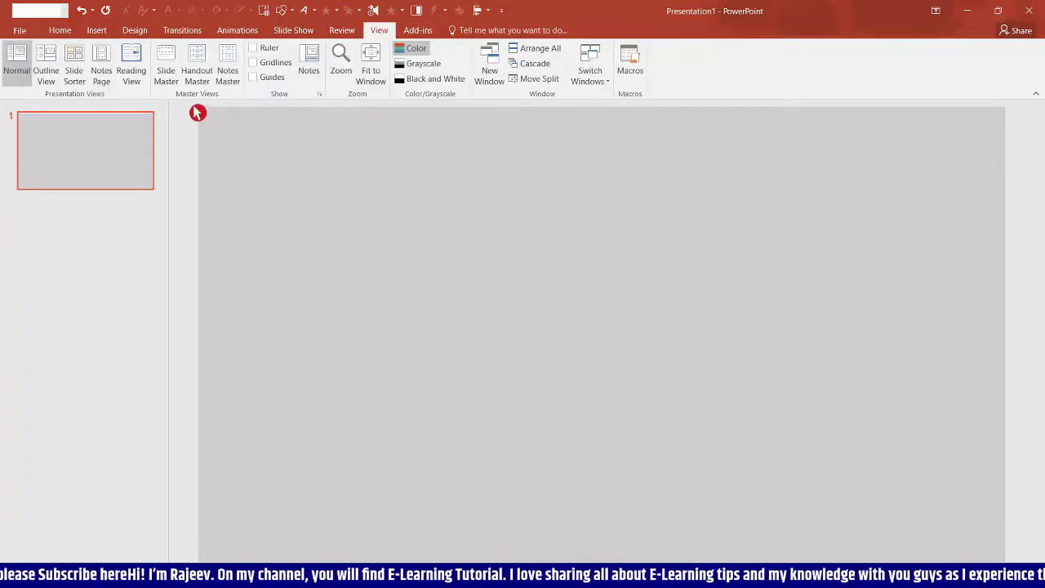
left_click(165, 75)
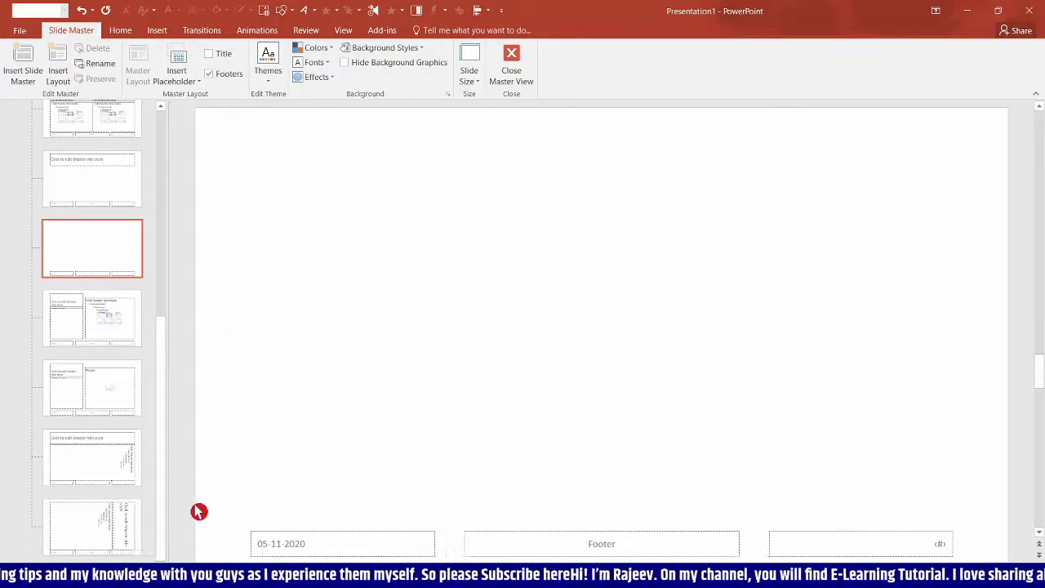
mouse_move(212, 495)
left_mouse_down()
mouse_move(621, 564)
mouse_move(1033, 561)
left_mouse_up()
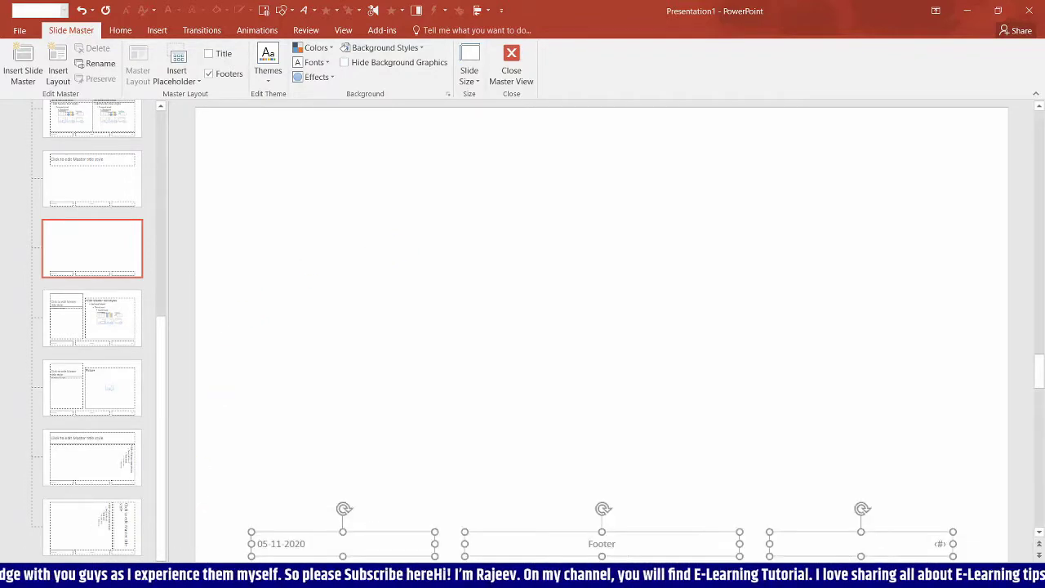
key("Delete")
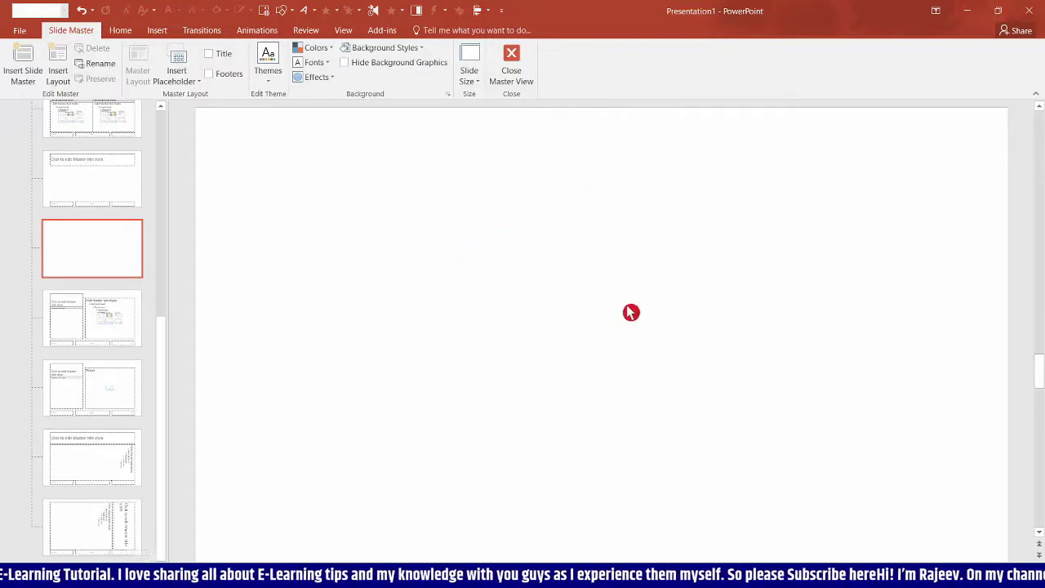
- Apply the light grey gradient background style to the Blank master layout
right_click(401, 196)
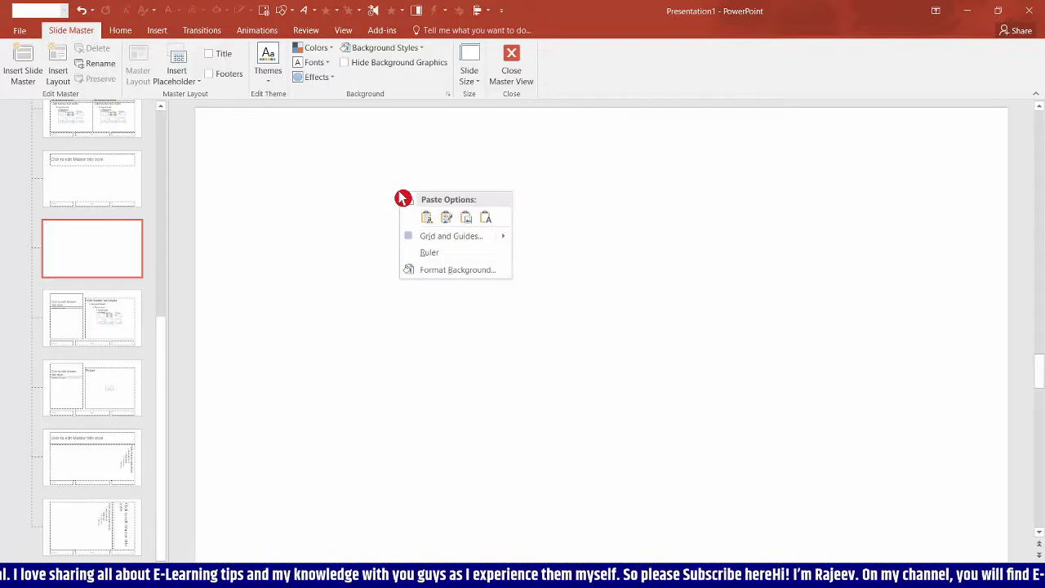
left_click(350, 173)
left_click(376, 51)
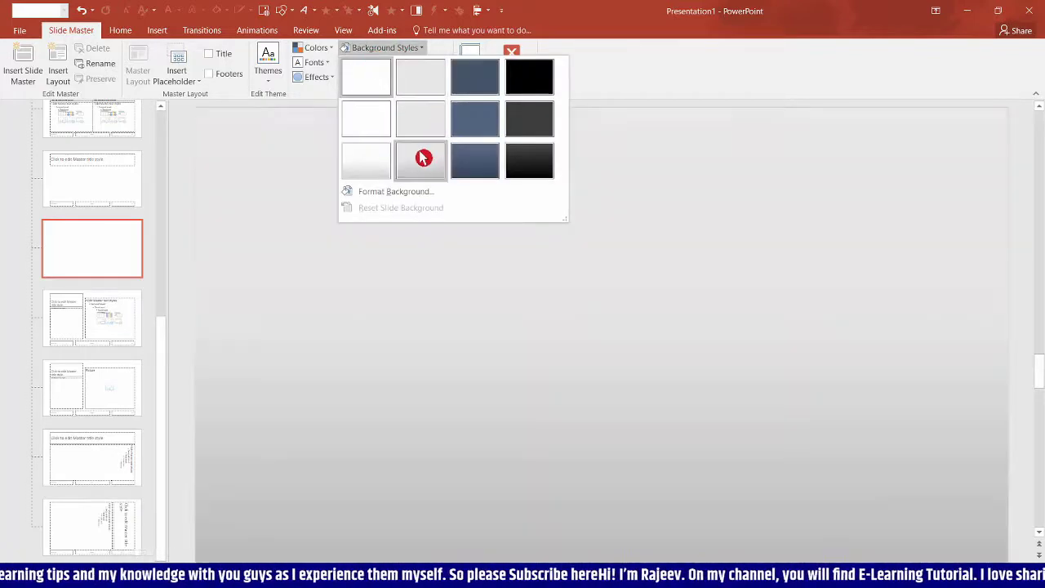
left_click(421, 160)
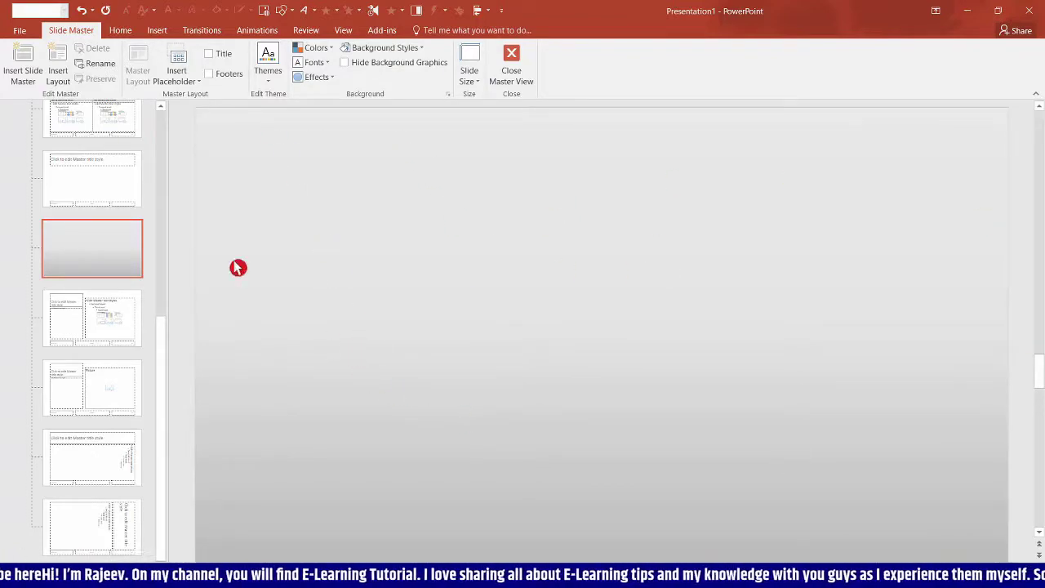
left_click(157, 30)
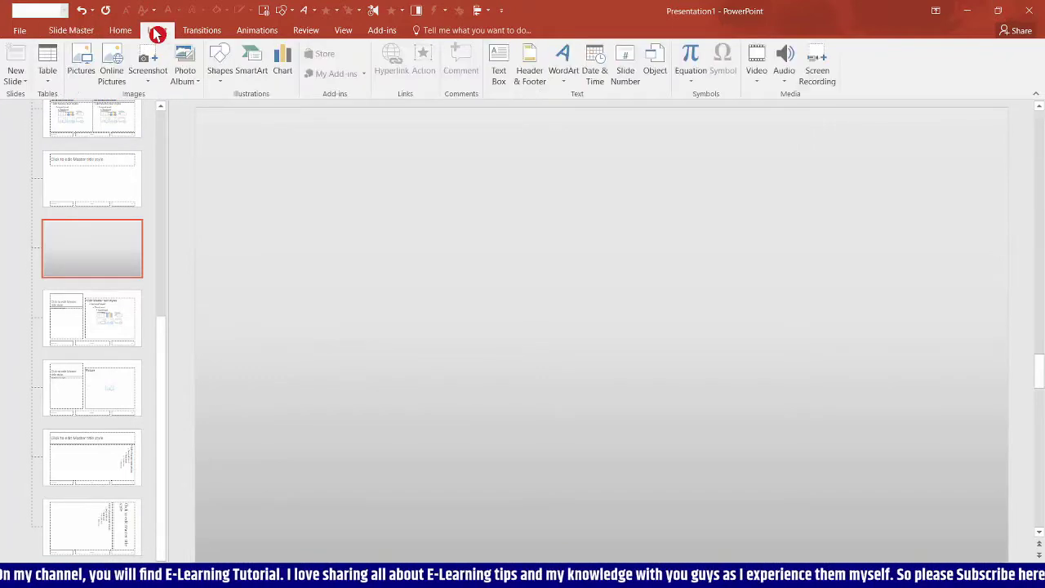
left_click(222, 85)
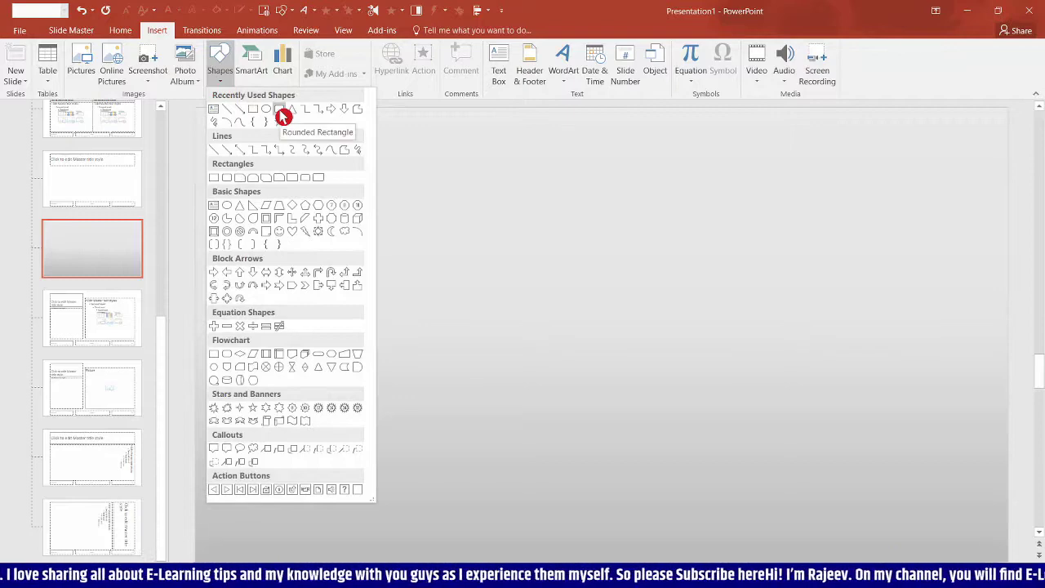
- Draw a 2.95 × 11.61 cm blue rounded rectangle at bottom left with fully rounded pill ends
left_click(279, 111)
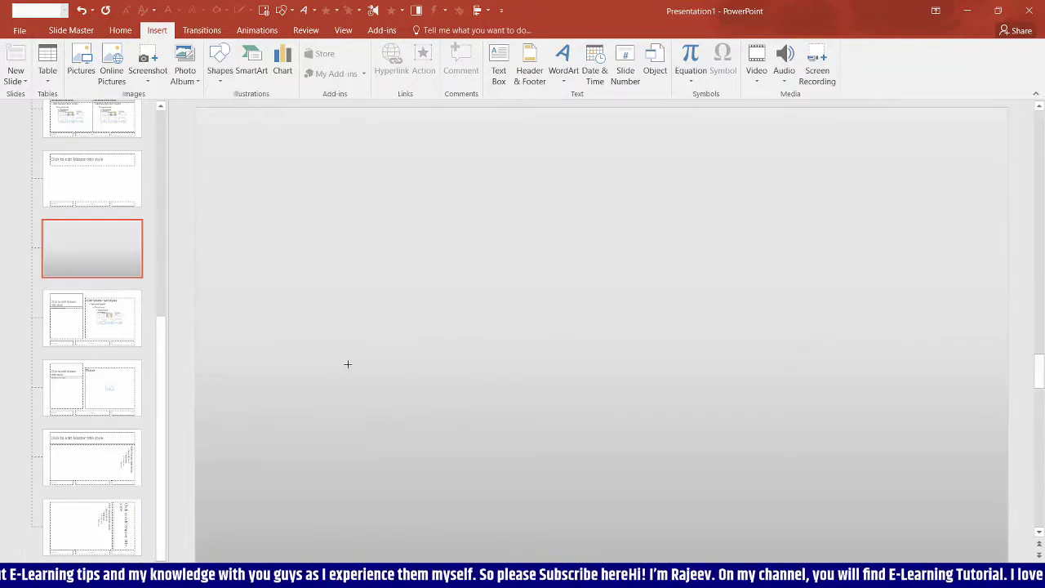
left_click_drag(234, 472, 513, 542)
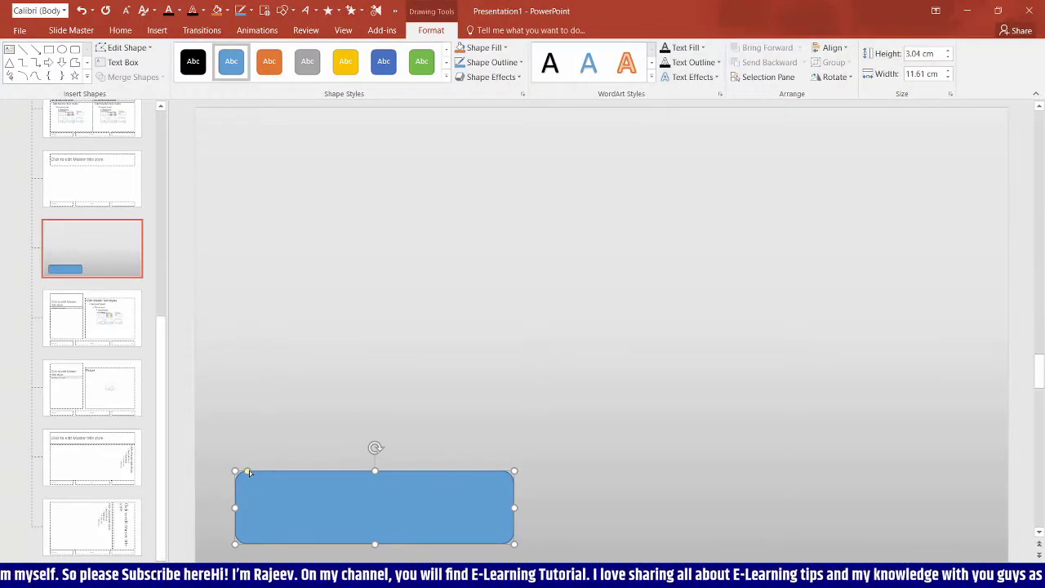
left_click_drag(232, 470, 235, 473)
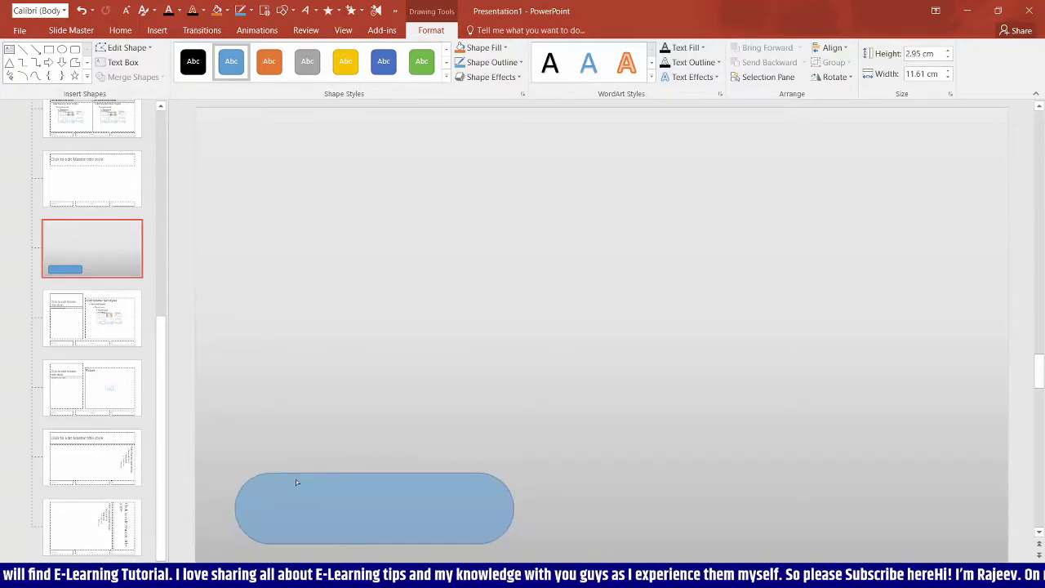
left_click_drag(246, 474, 421, 502)
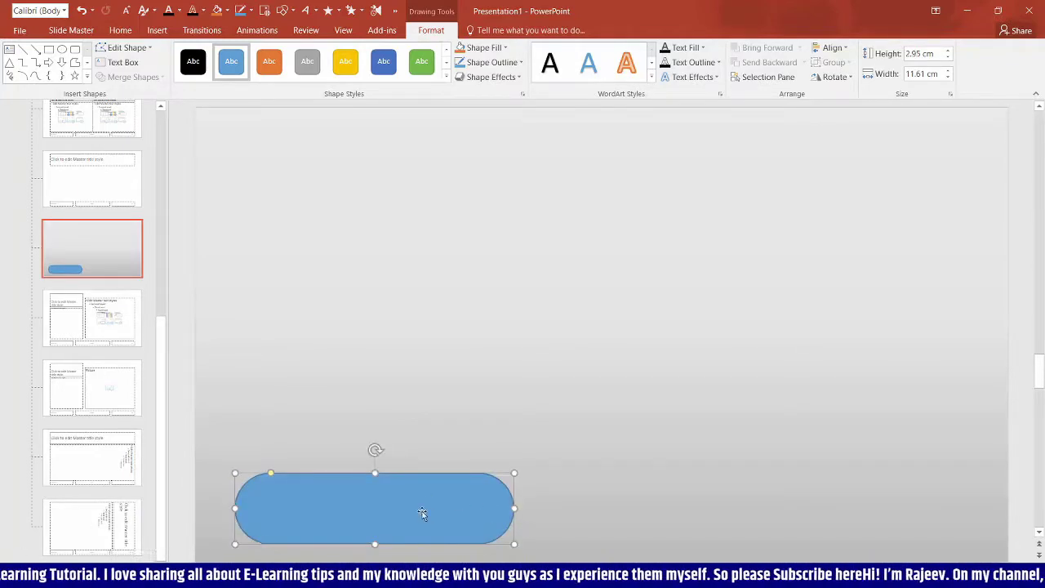
- Change the pill shape's fill to white after briefly trying black
left_click(485, 49)
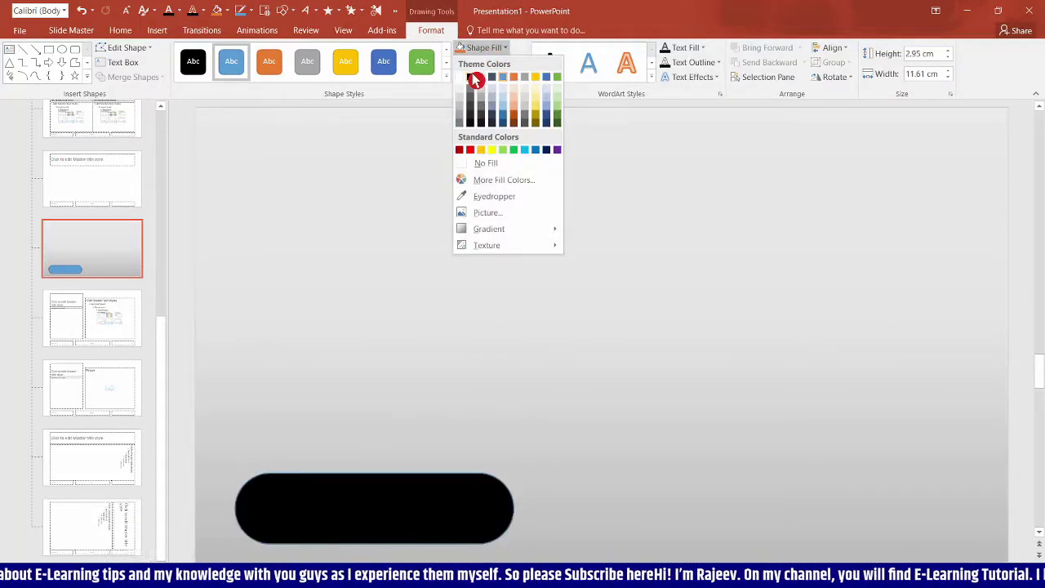
left_click(476, 77)
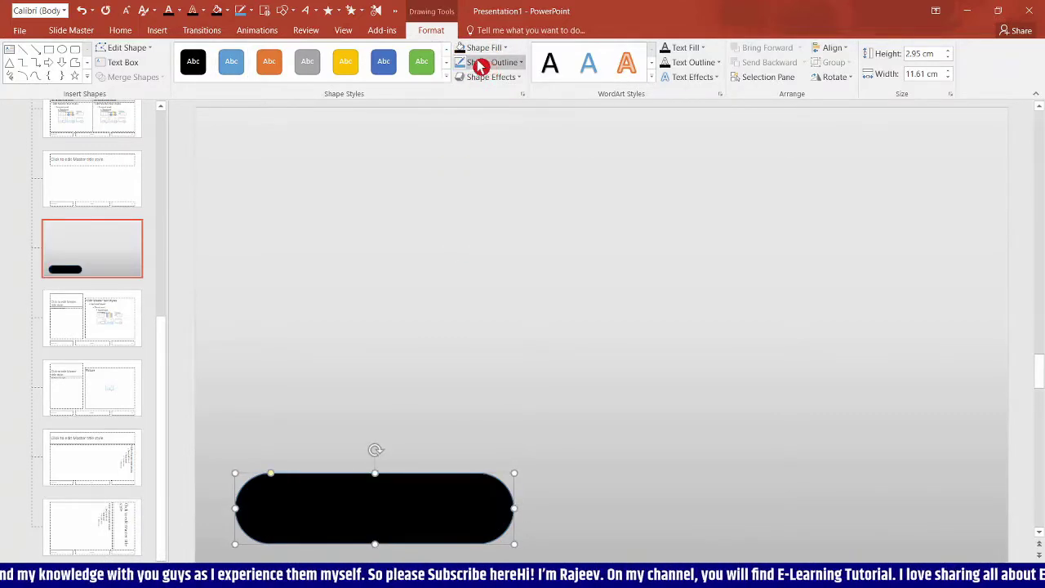
left_click(469, 48)
left_click(460, 80)
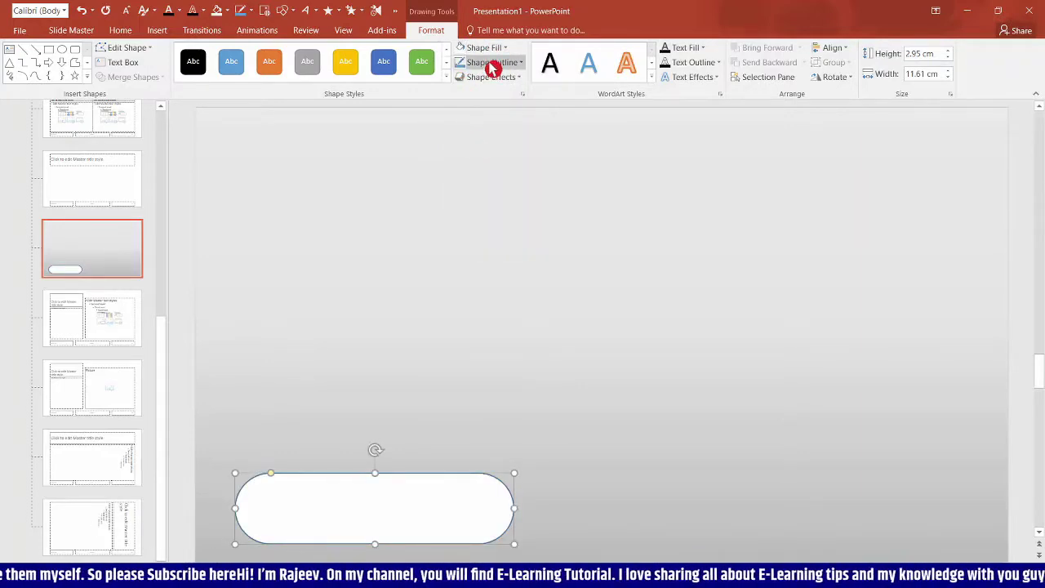
- Set the pill's outline to No Outline, undoing an accidental move
left_click(492, 64)
left_click(501, 179)
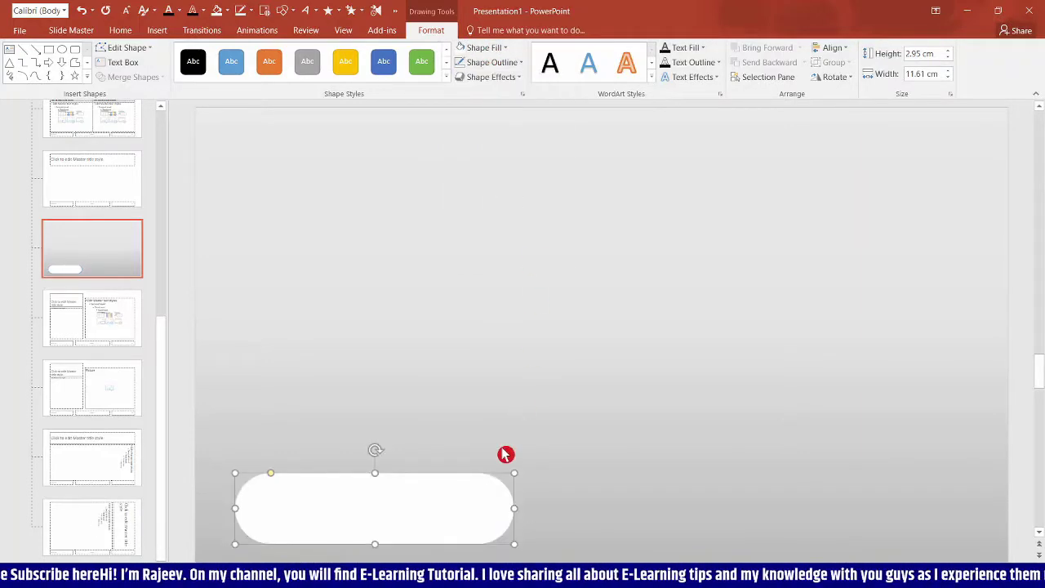
right_click(421, 511)
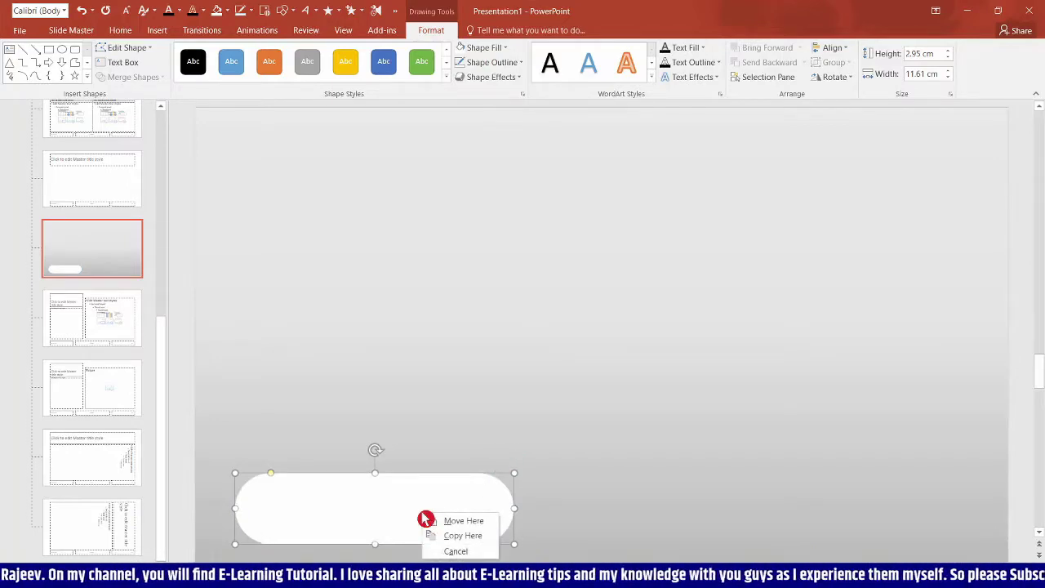
left_click(413, 492)
right_click(417, 481)
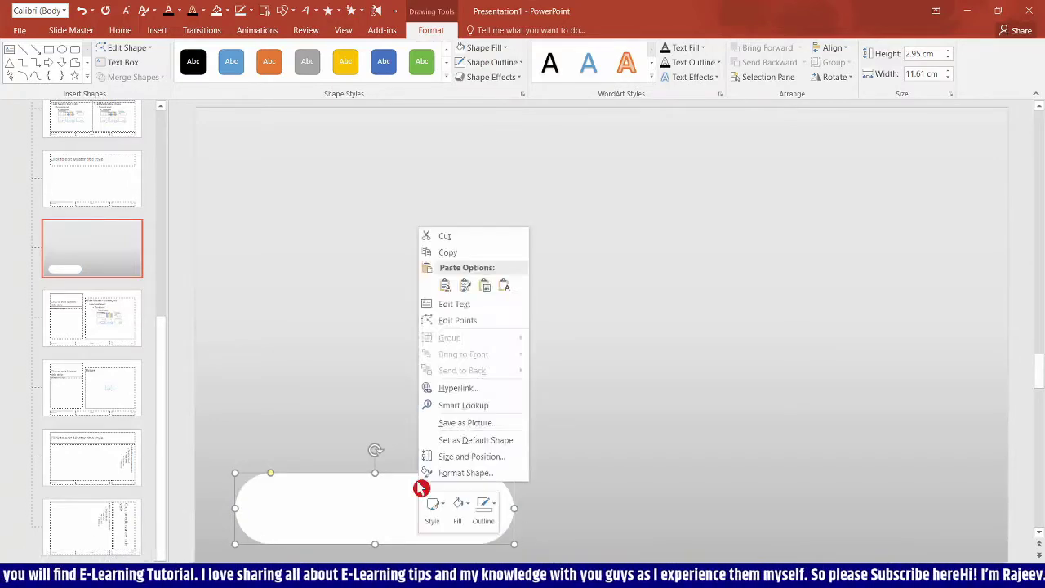
- Apply an Outer Offset: Center shadow to the pill, lowering its transparency to about 24%
left_click(462, 476)
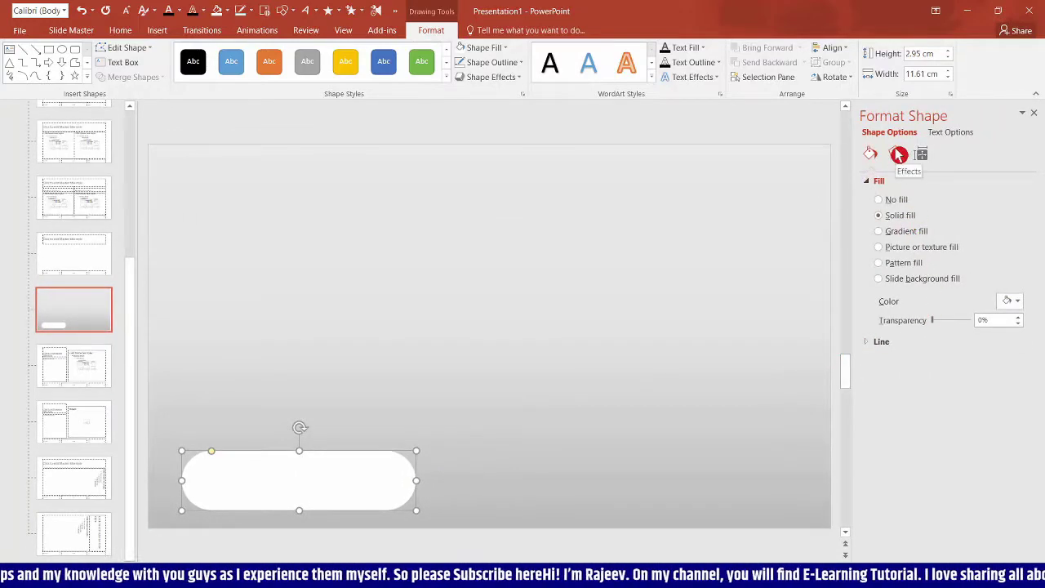
left_click(898, 156)
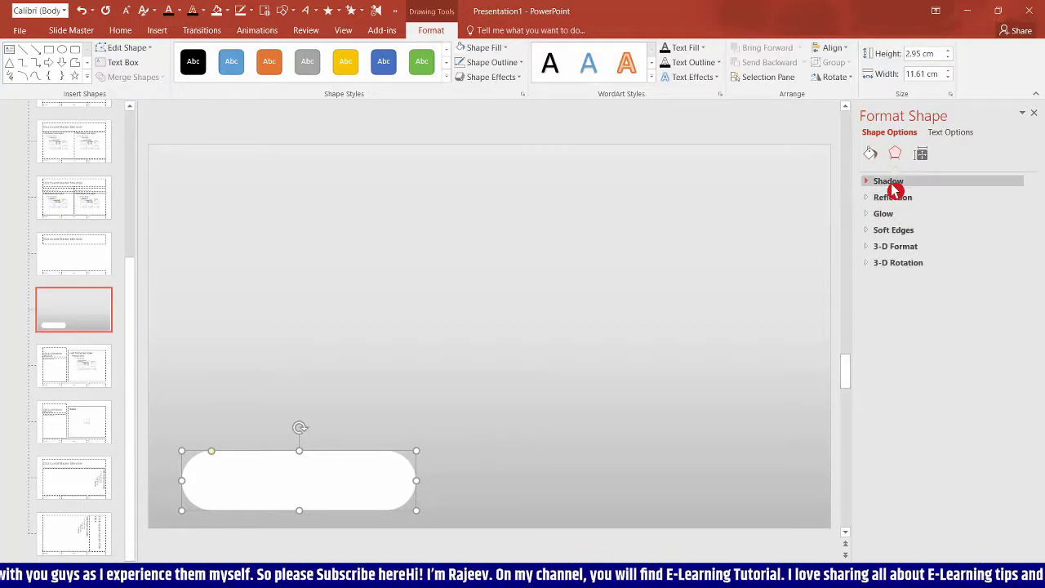
left_click(893, 181)
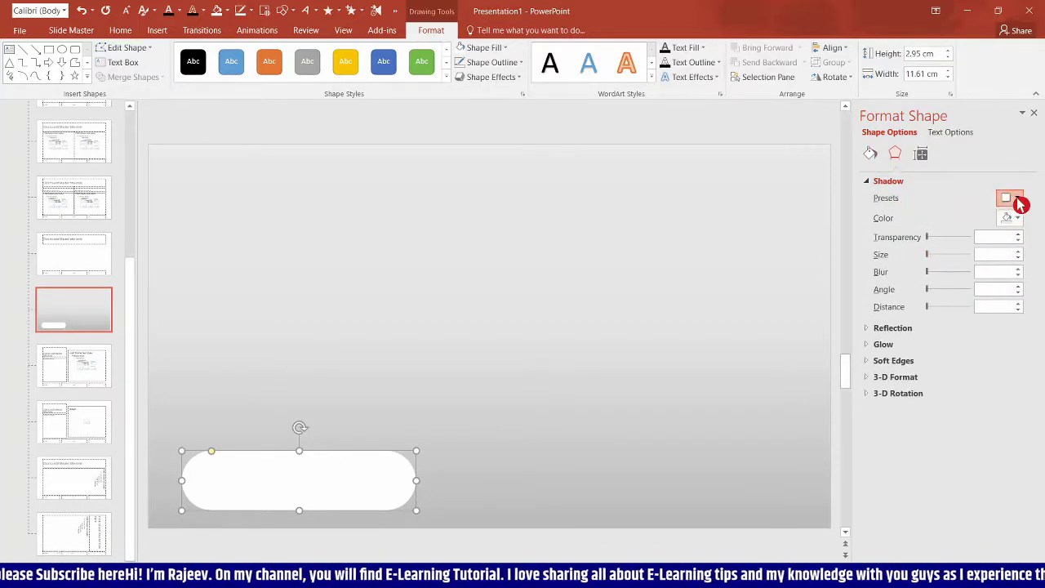
left_click(1012, 199)
left_click(976, 335)
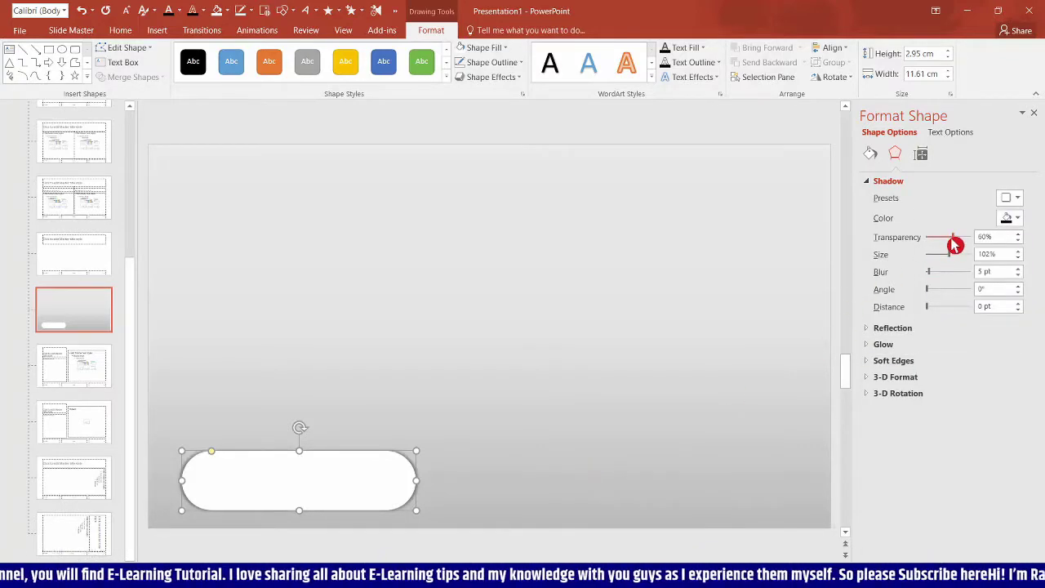
left_click_drag(953, 240, 939, 243)
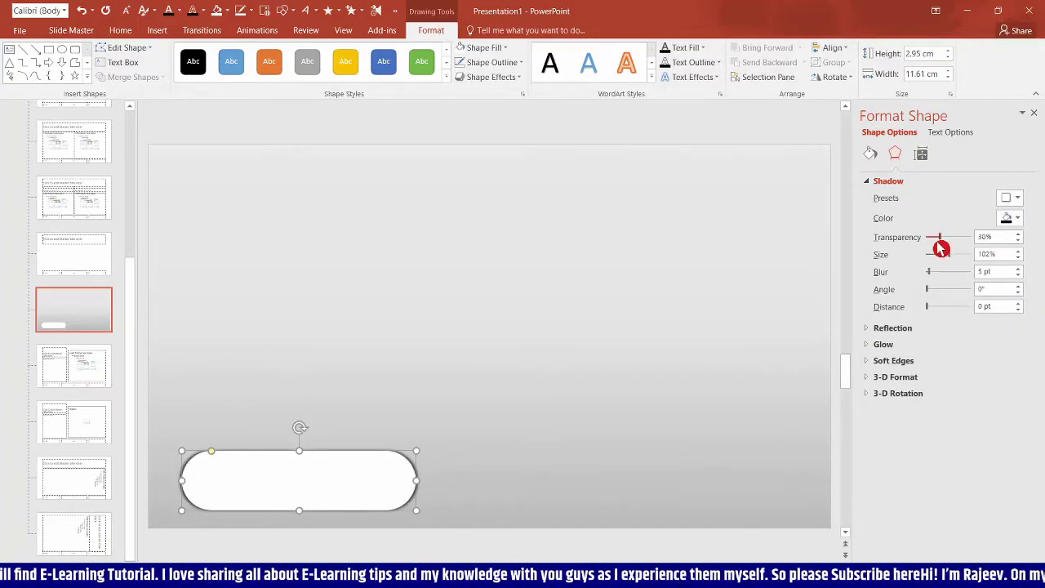
left_click(1033, 114)
left_click(650, 355)
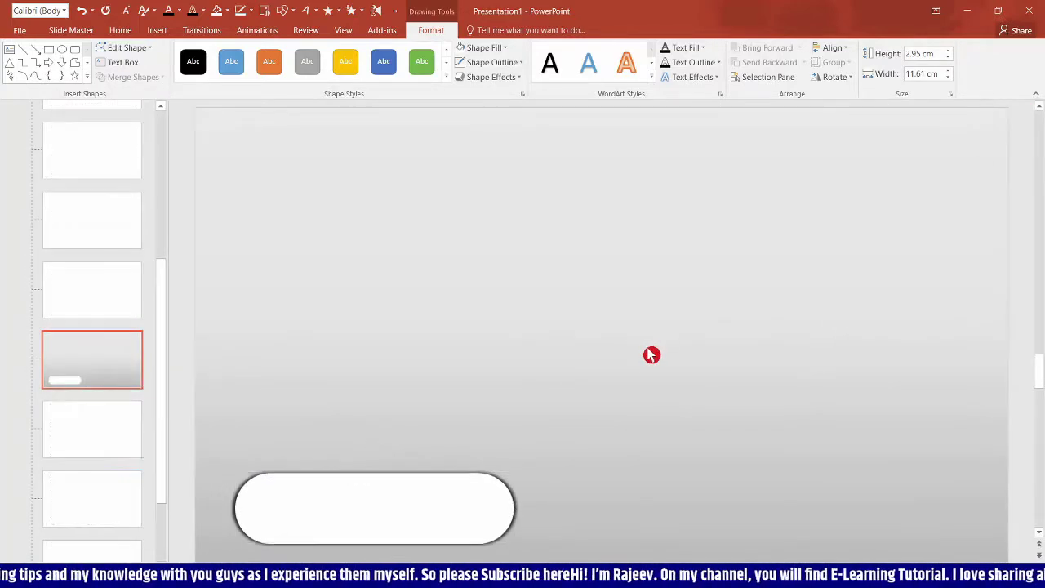
- Enlarge the Show Image label to 54 pt on one line and nudge the button right and down
left_click(410, 508)
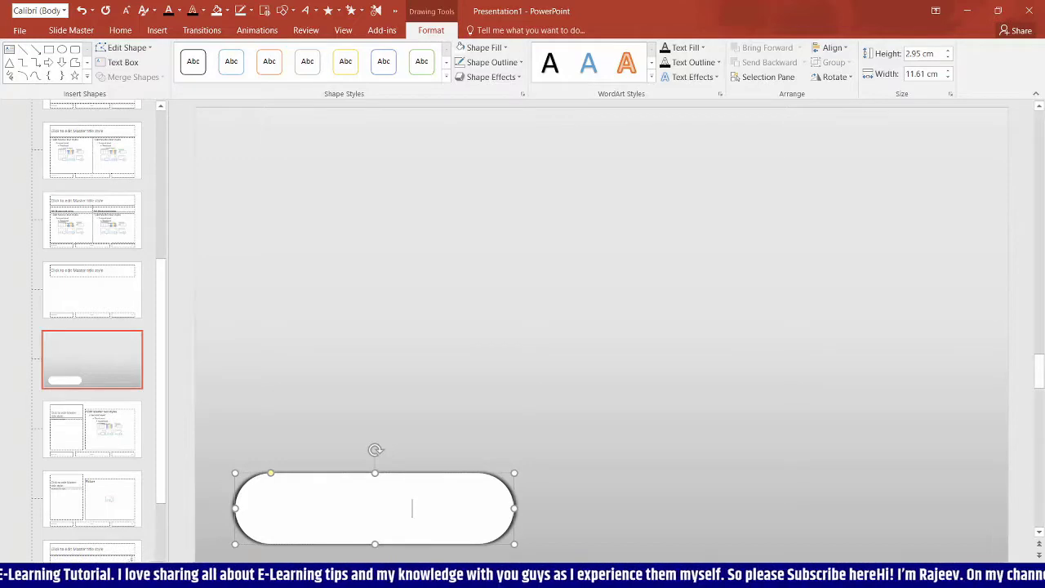
left_click_drag(412, 507, 269, 513)
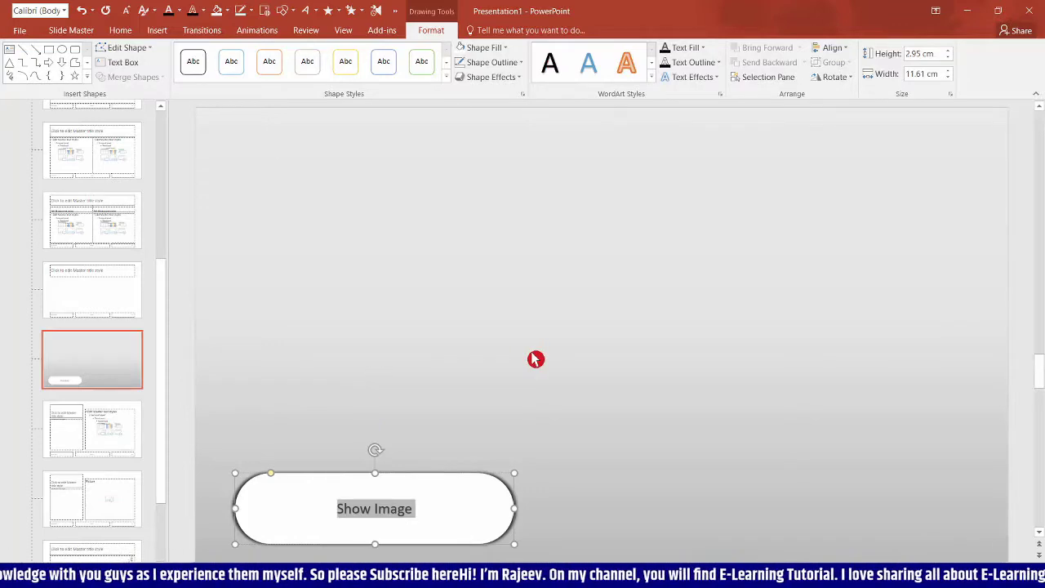
left_click(121, 29)
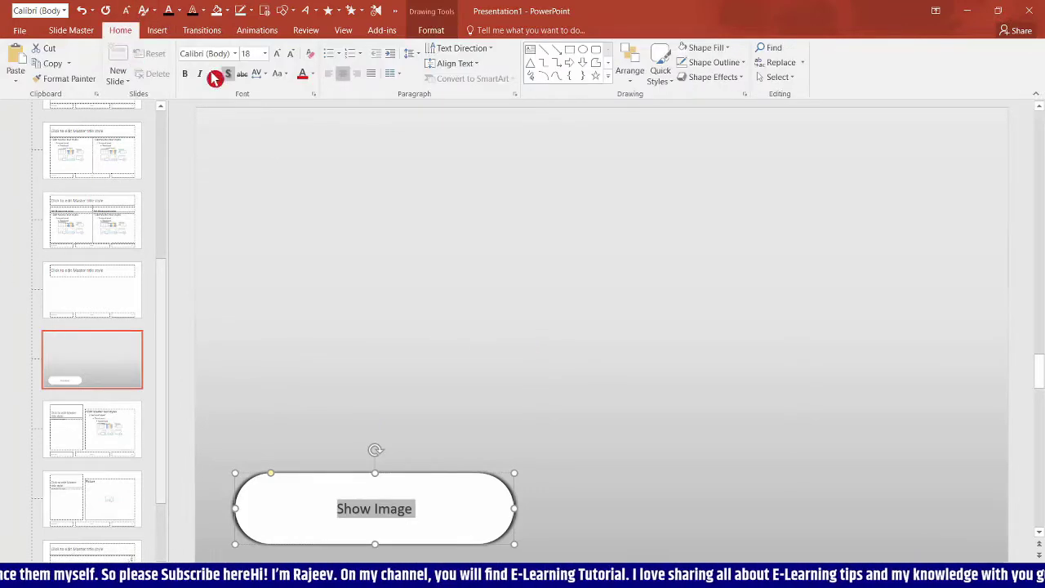
left_click(281, 57)
left_click(281, 57)
left_click(281, 57)
left_click(280, 57)
left_click(281, 57)
left_click(280, 58)
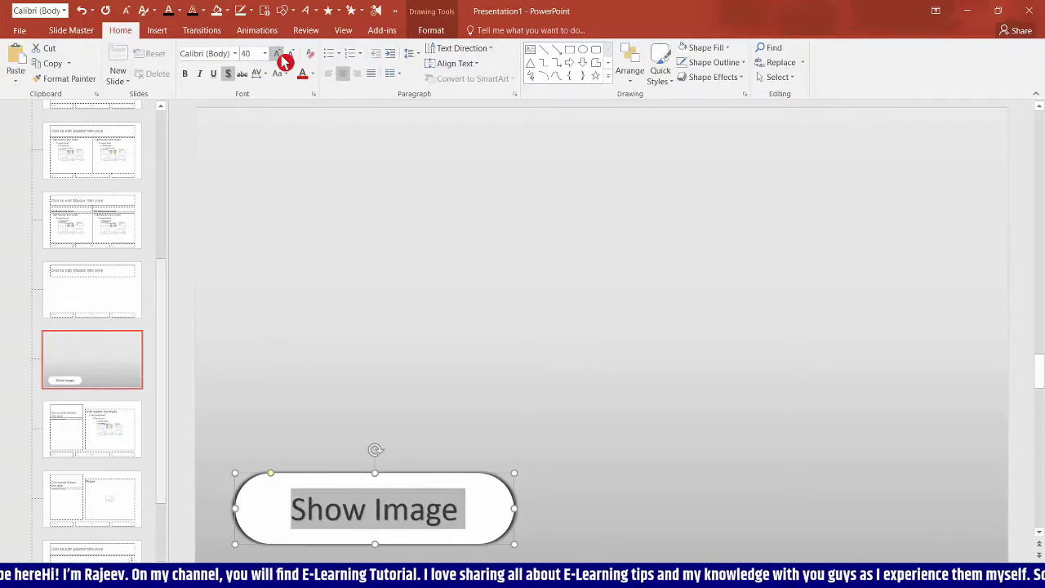
left_click(281, 57)
left_click(281, 57)
left_click(281, 57)
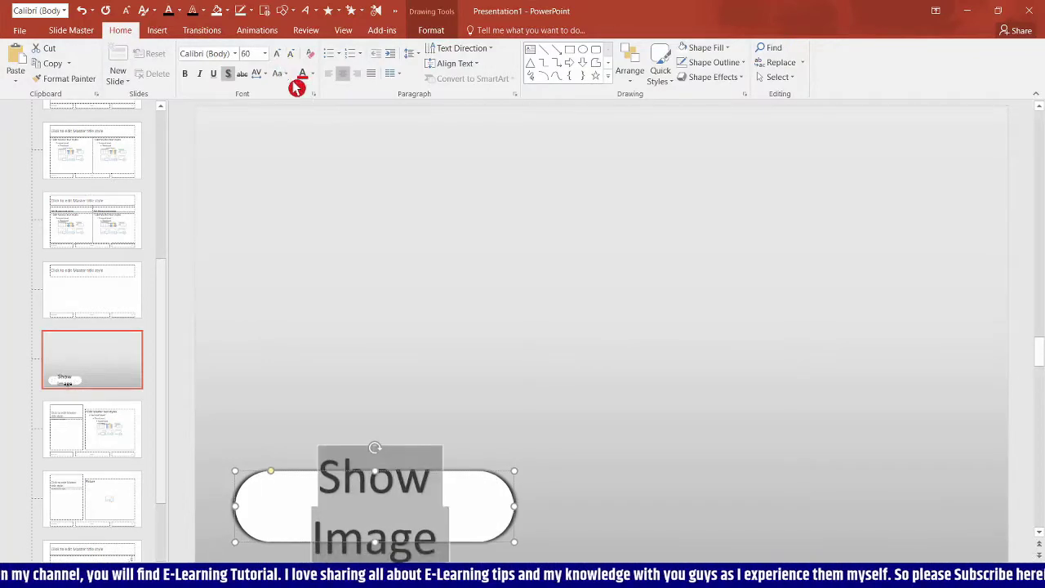
left_click(292, 53)
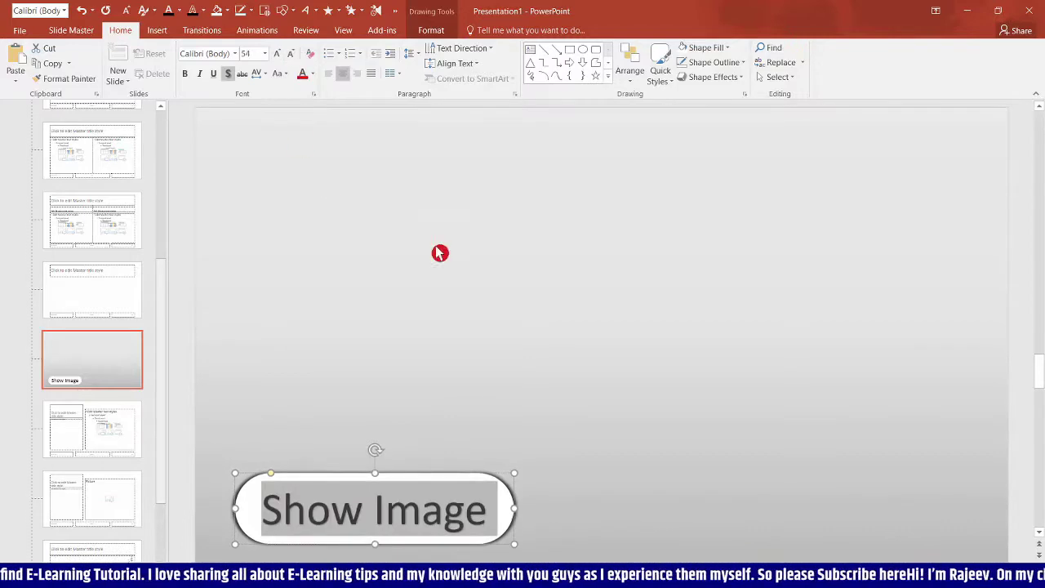
left_click(557, 272)
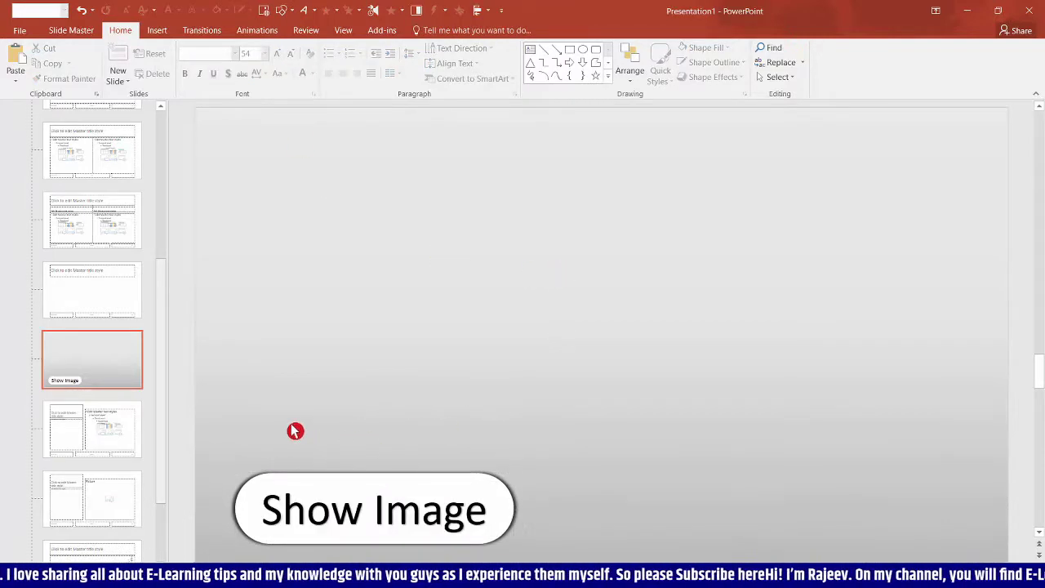
left_click_drag(214, 452, 643, 548)
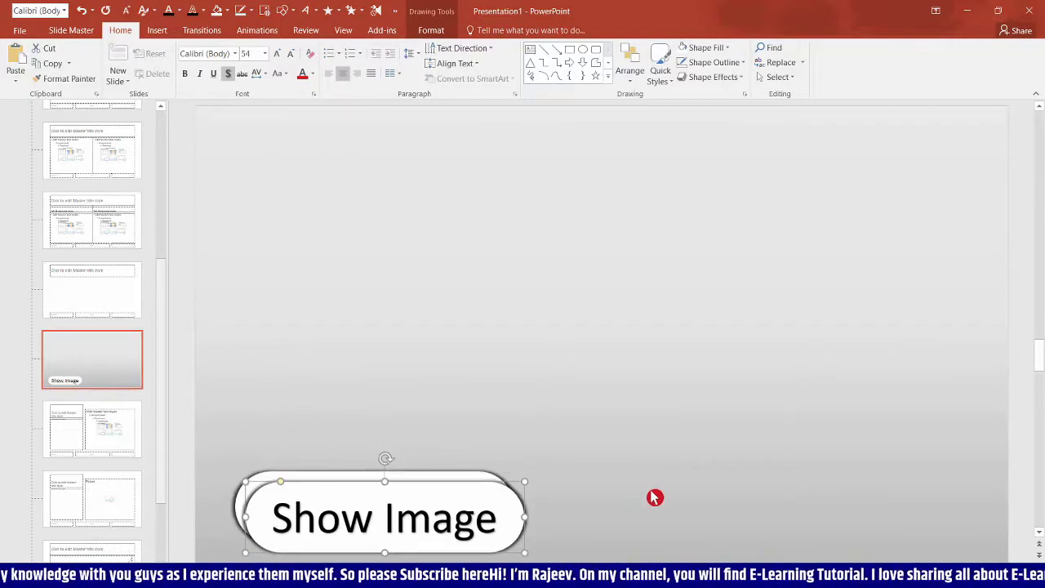
left_click_drag(446, 489, 457, 497)
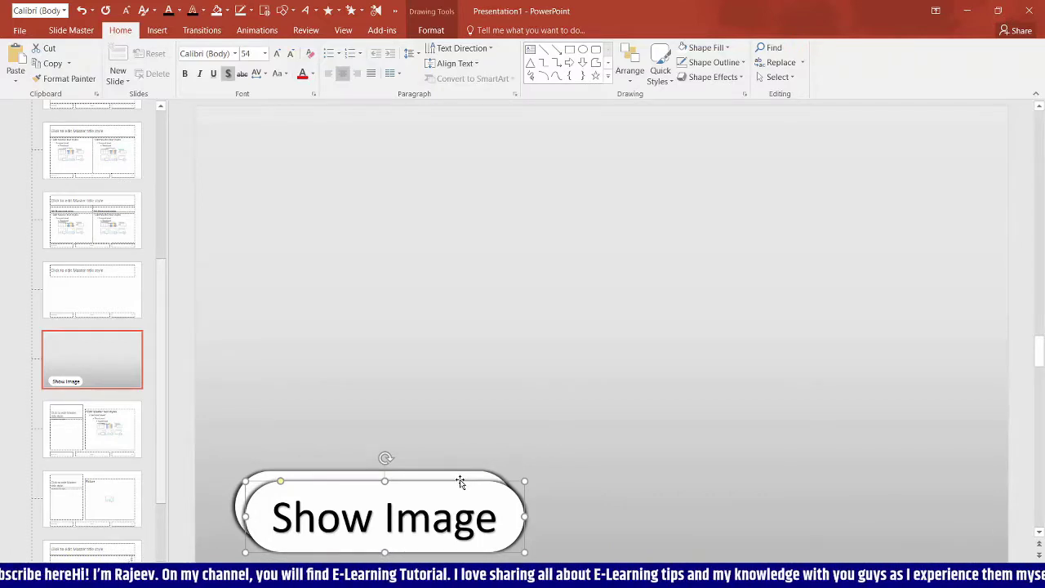
- Ctrl-drag a copy of the Show Image button to the right and relabel it Sound
mouse_move(460, 479)
left_mouse_down()
mouse_move(842, 463)
mouse_move(831, 471)
left_mouse_up()
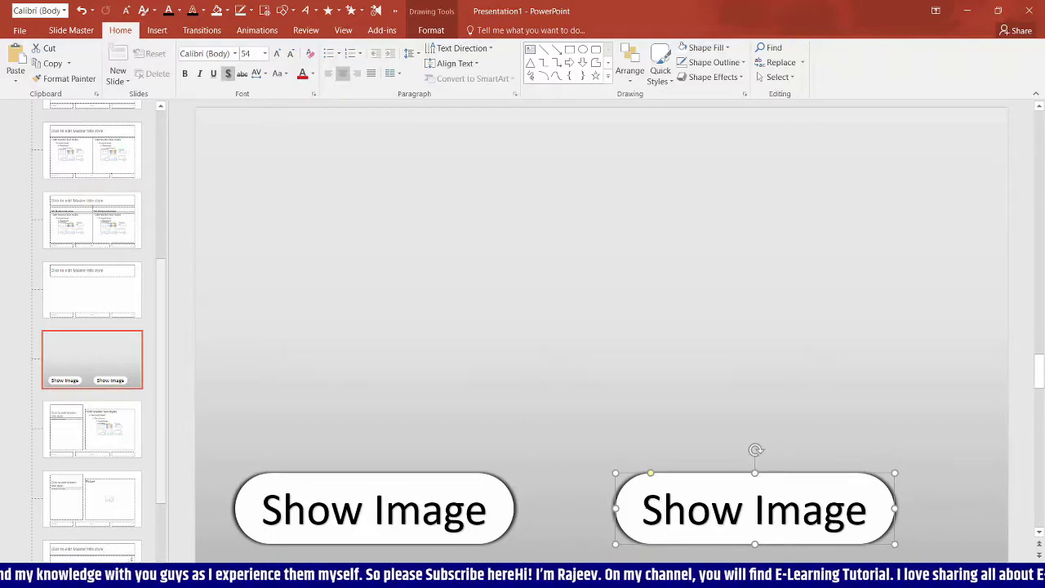
left_click_drag(642, 510, 877, 510)
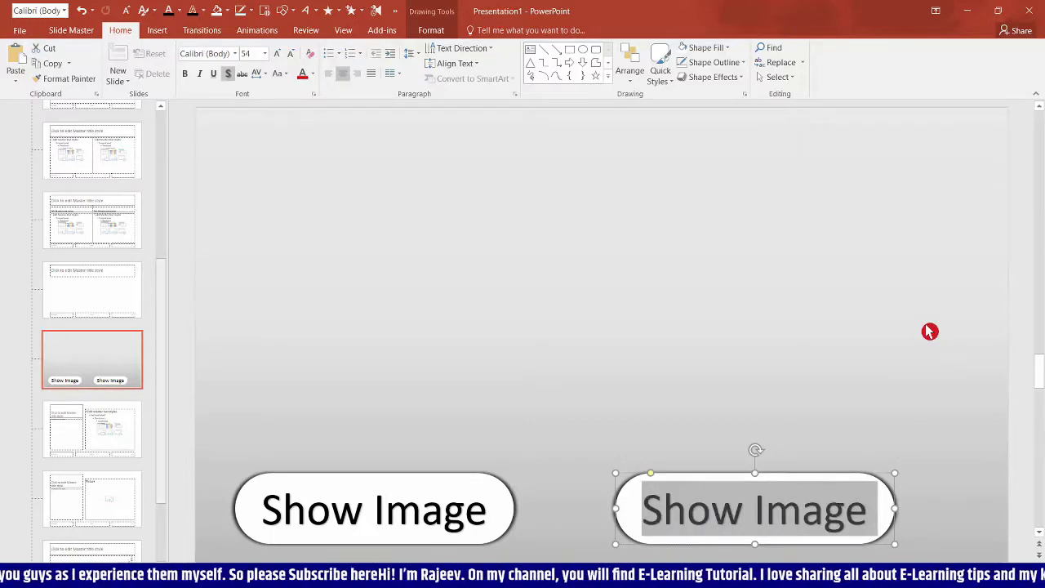
type("S")
type("our")
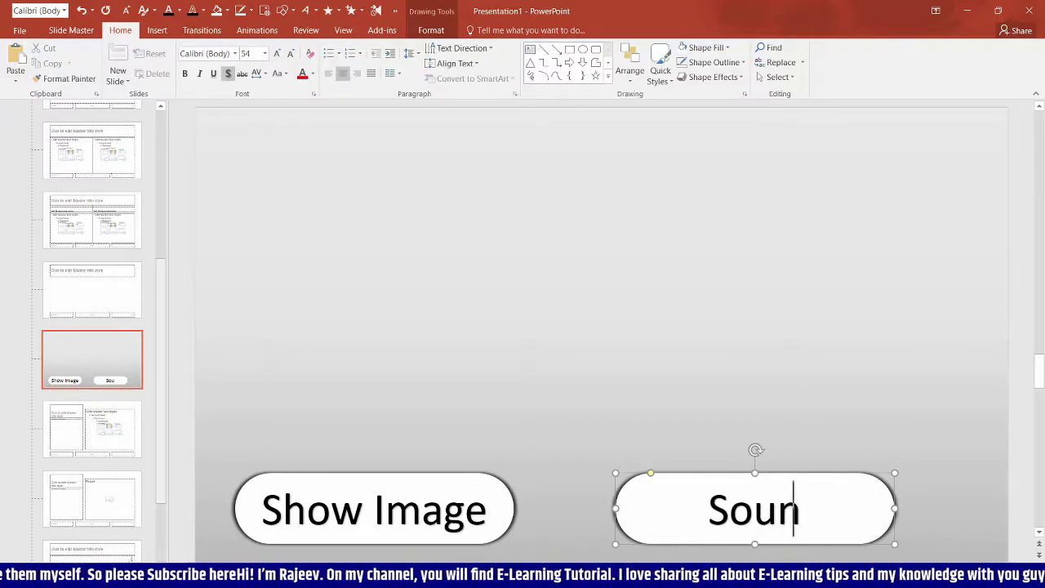
type("d")
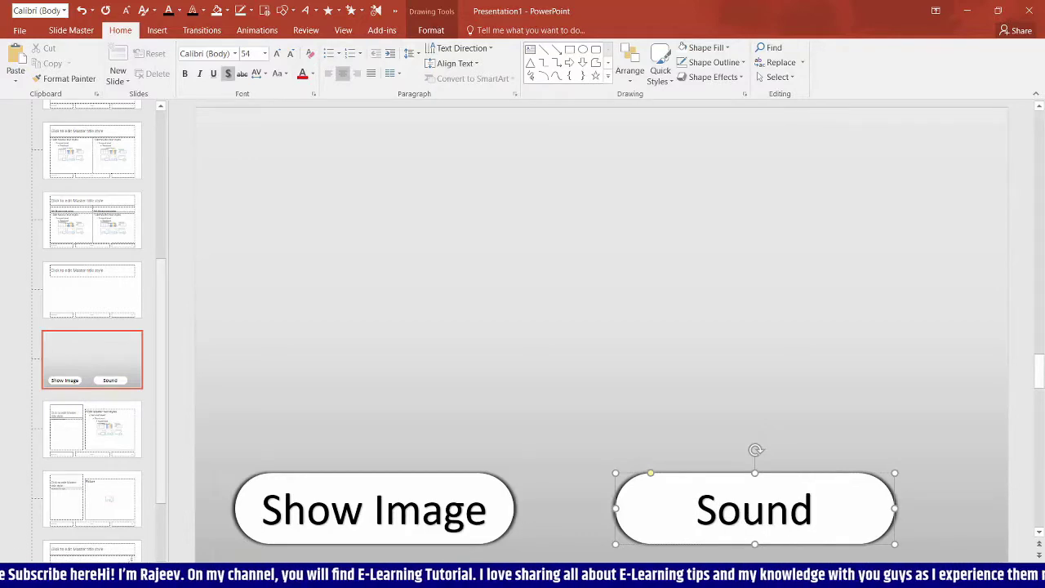
left_click(842, 303)
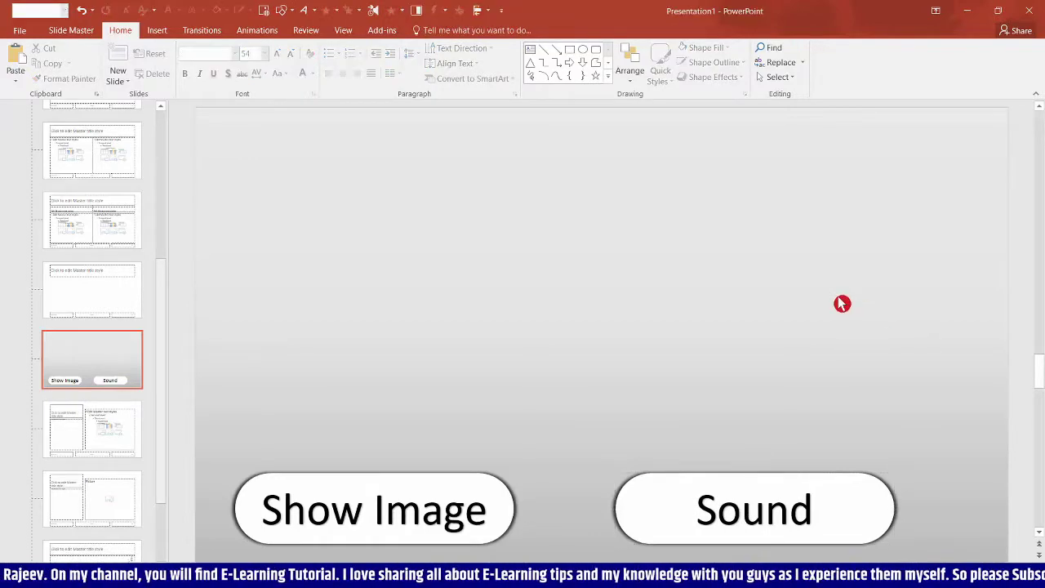
- In the Selection Pane, rename Rounded Rectangle 4 to Show Image
left_click(778, 77)
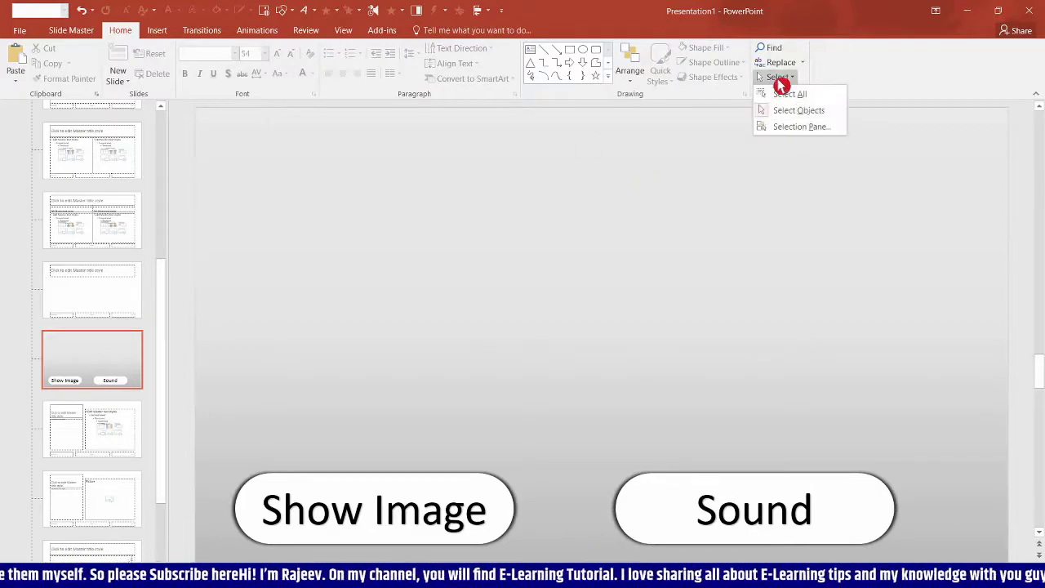
left_click(784, 129)
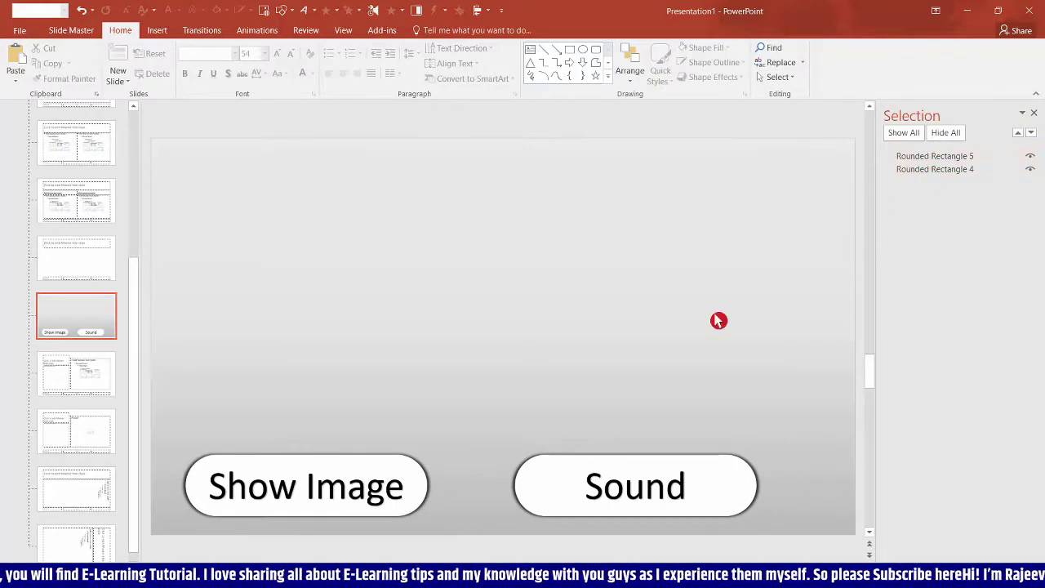
left_click(404, 490)
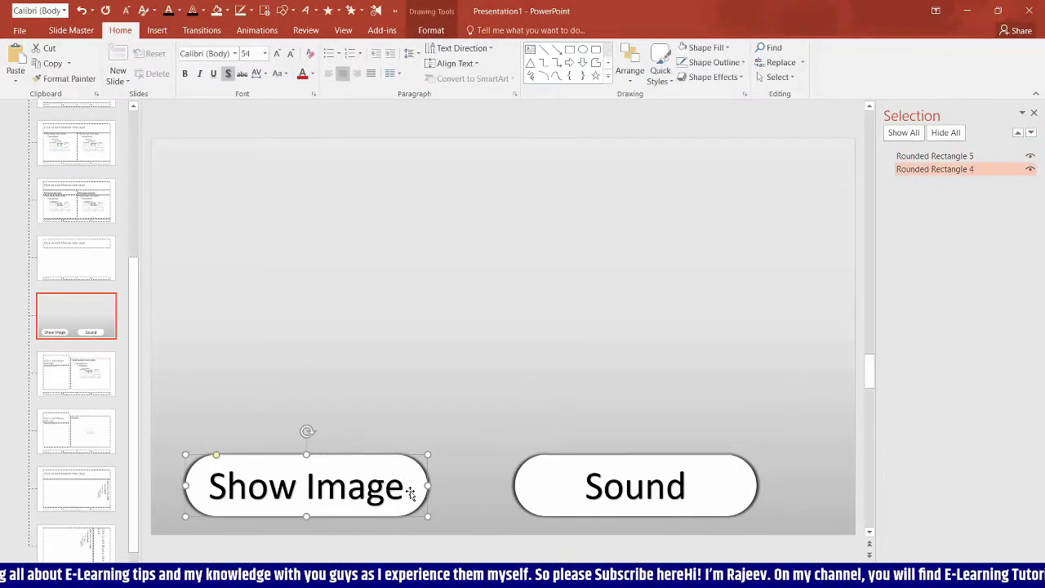
left_click_drag(404, 490, 208, 487)
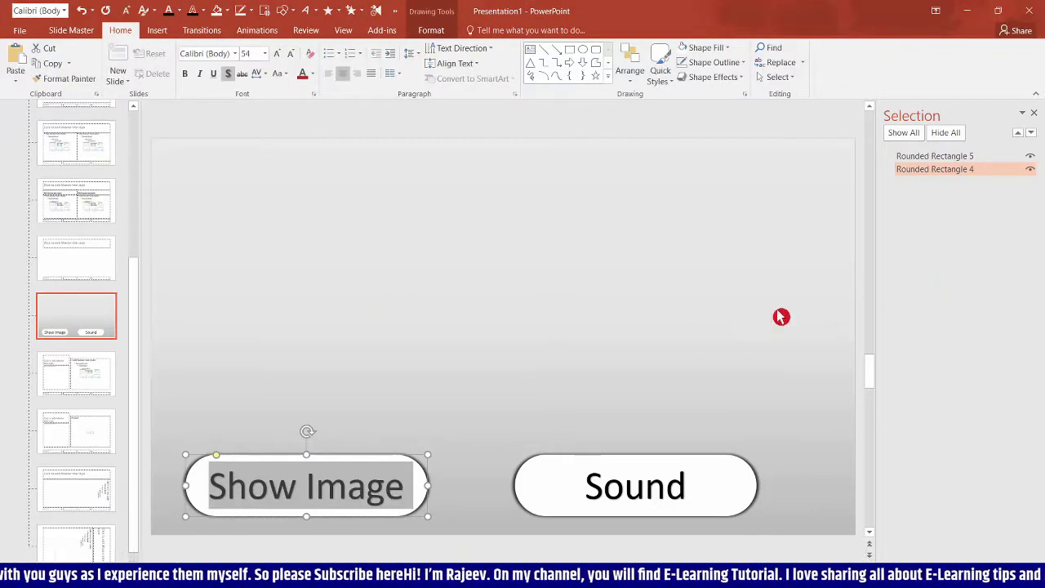
left_click(383, 458)
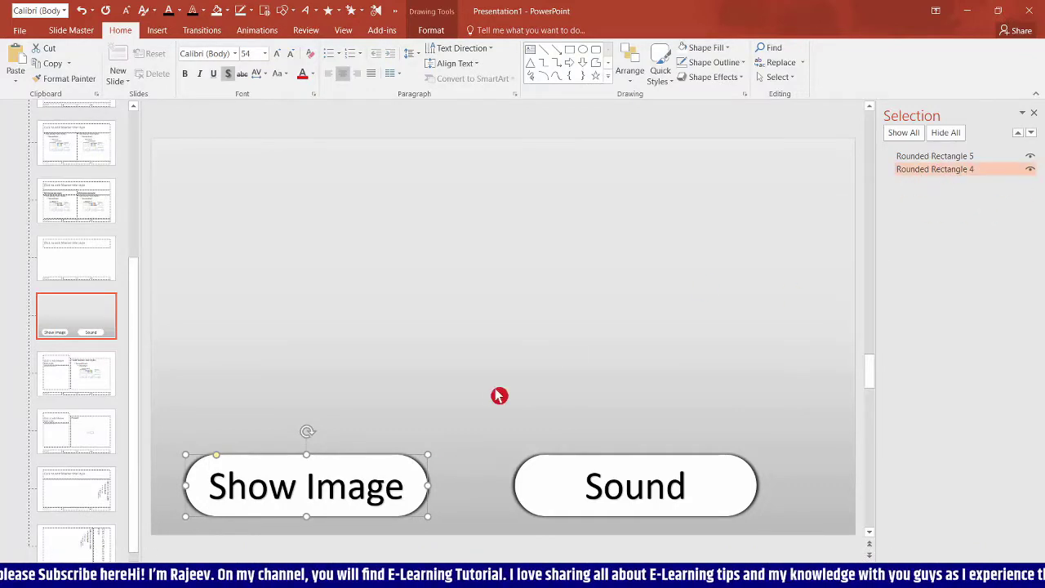
double_click(957, 169)
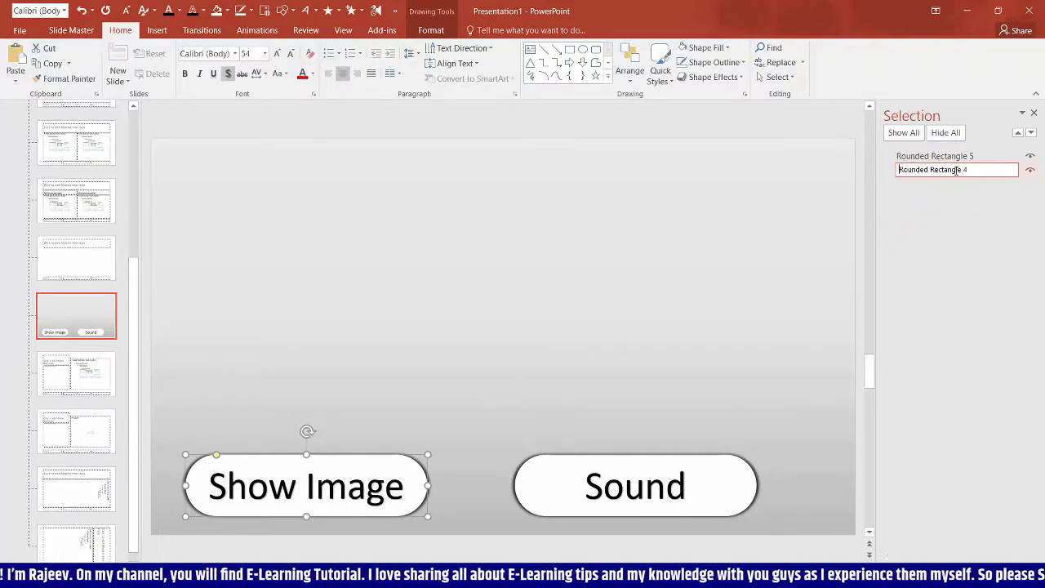
left_click_drag(984, 170, 869, 175)
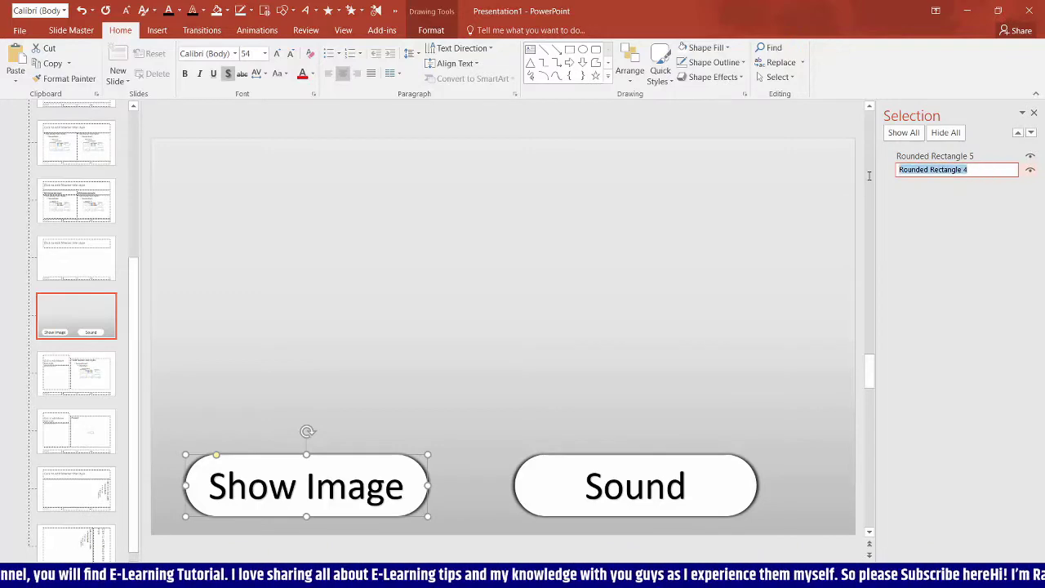
key("BackSpace")
type("Show Image")
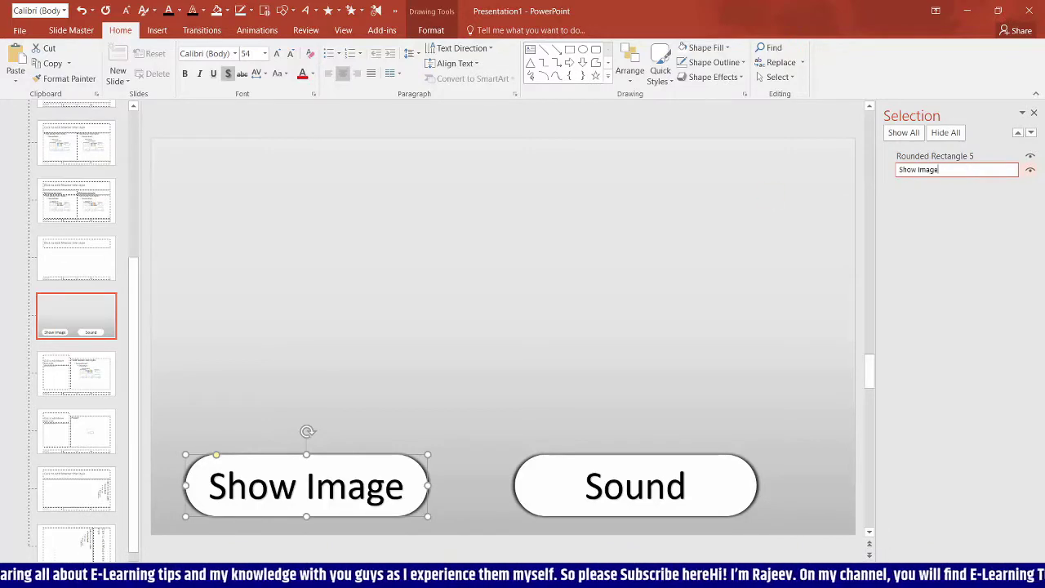
left_click(940, 156)
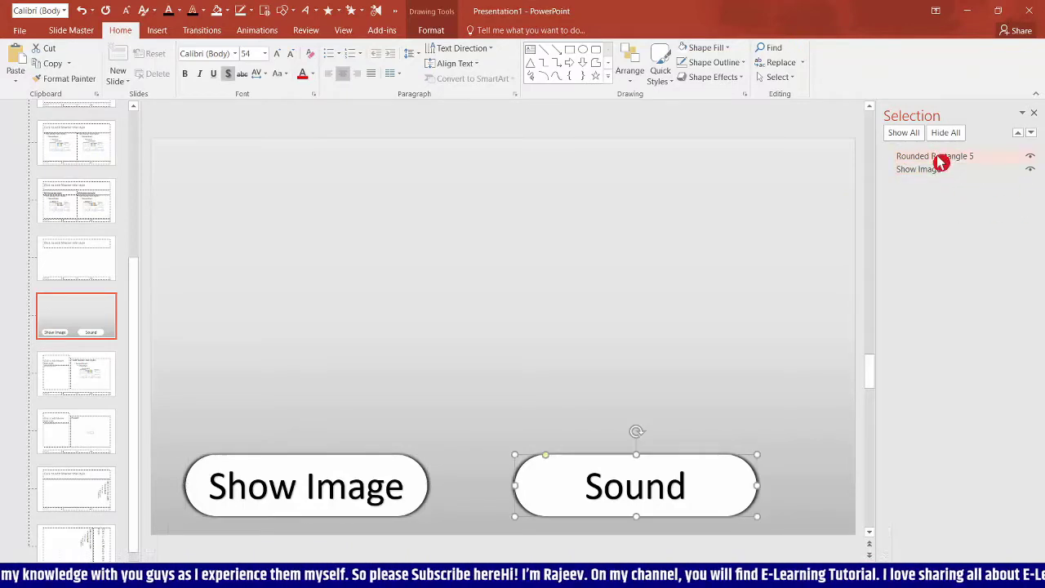
- Rename Rounded Rectangle 5, the copied button, to sound
left_click(553, 496)
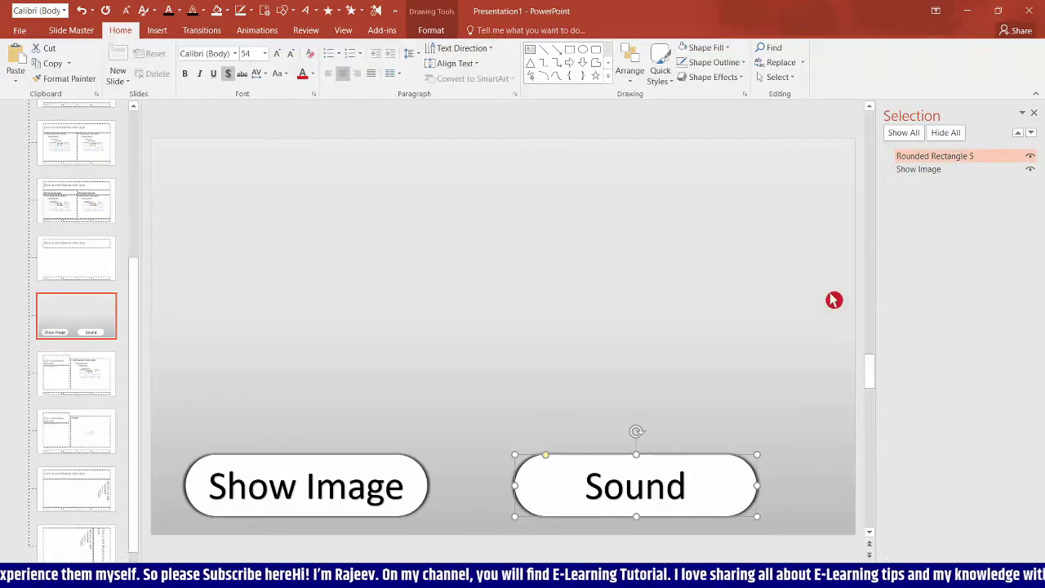
left_click(952, 156)
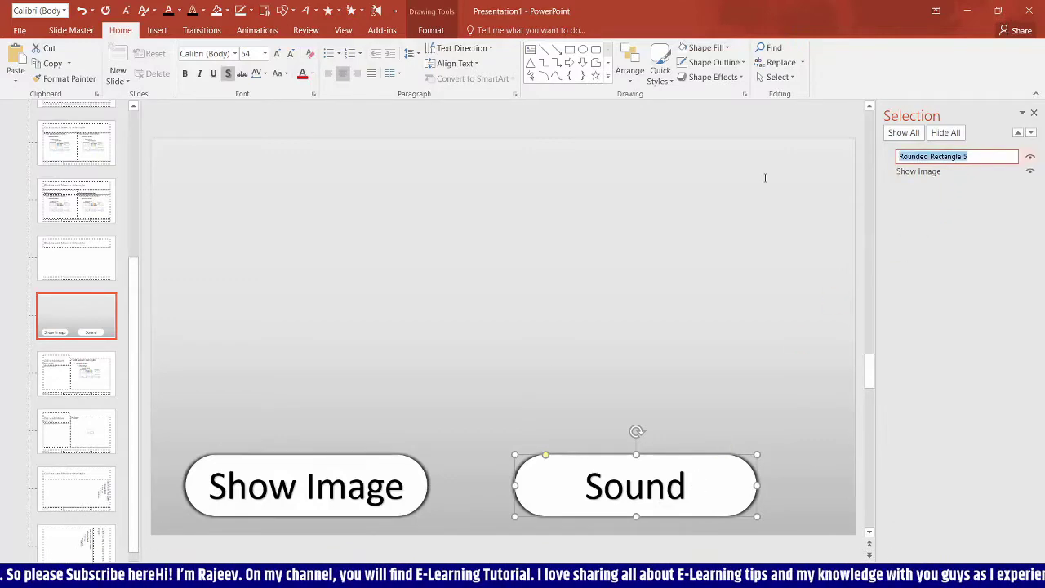
type("S")
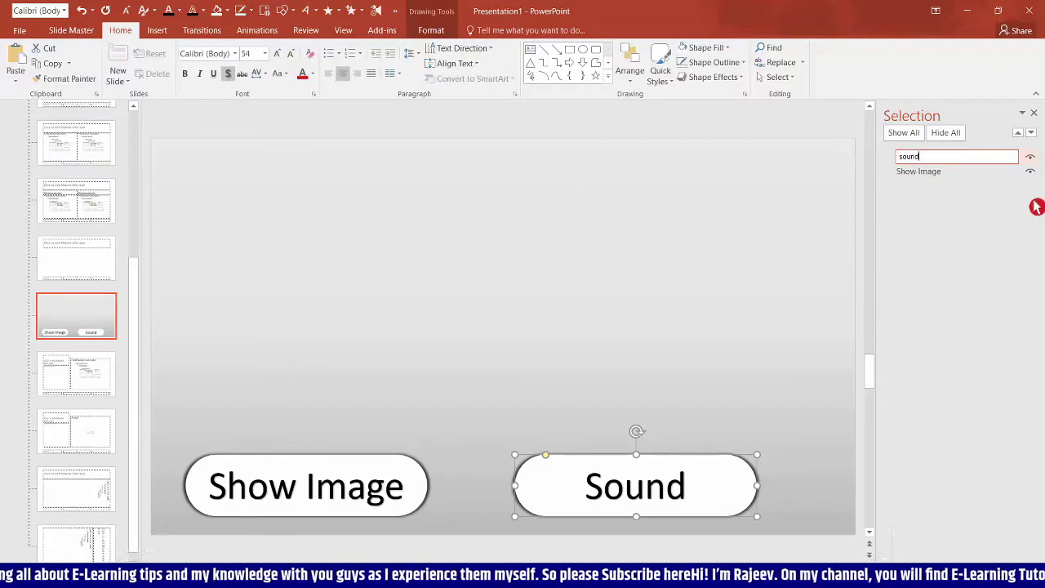
left_click(761, 236)
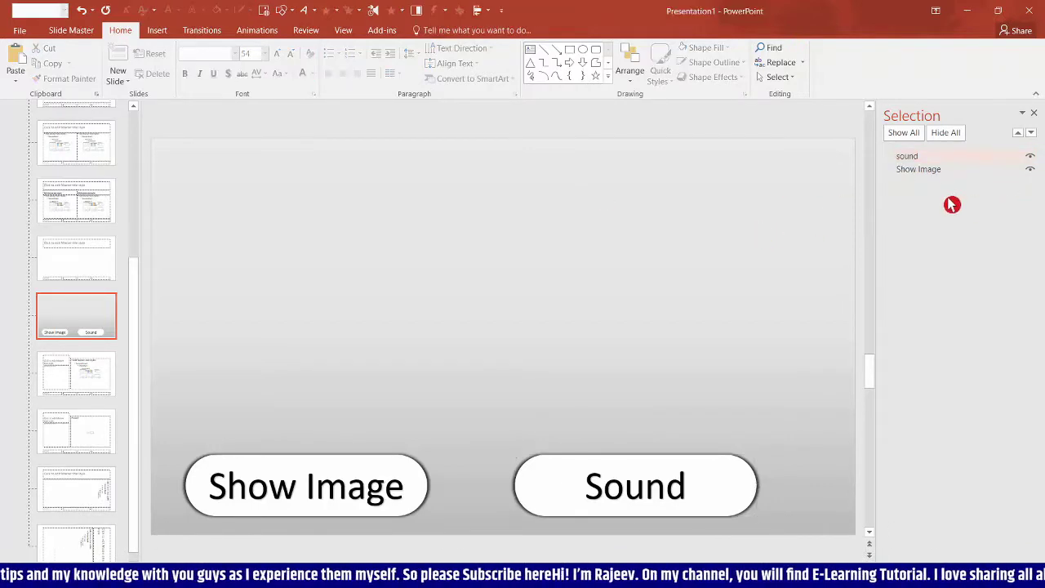
- Draw a large Online Image placeholder over the layout's left area
left_click(1033, 114)
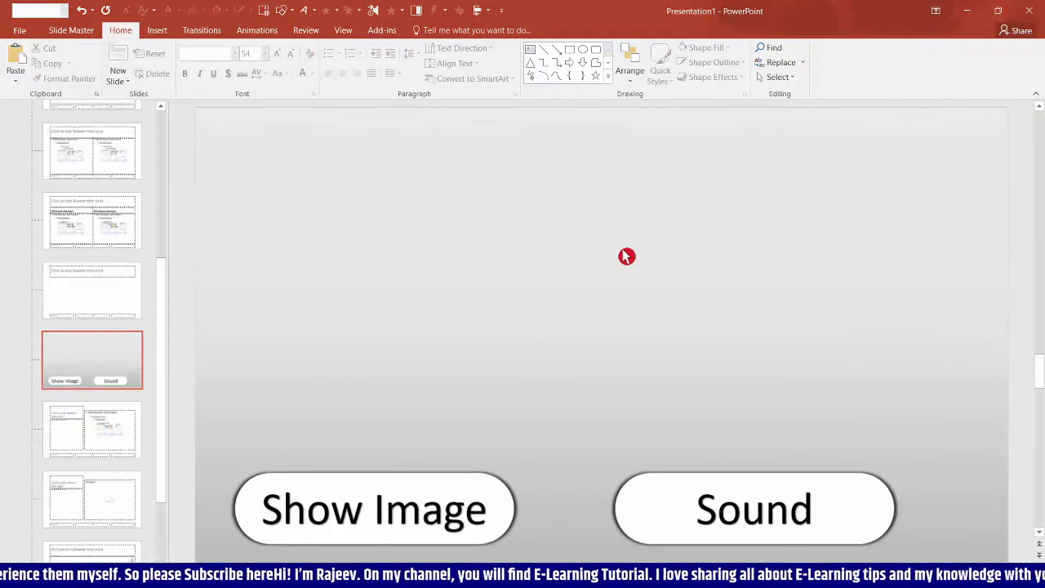
left_click(67, 37)
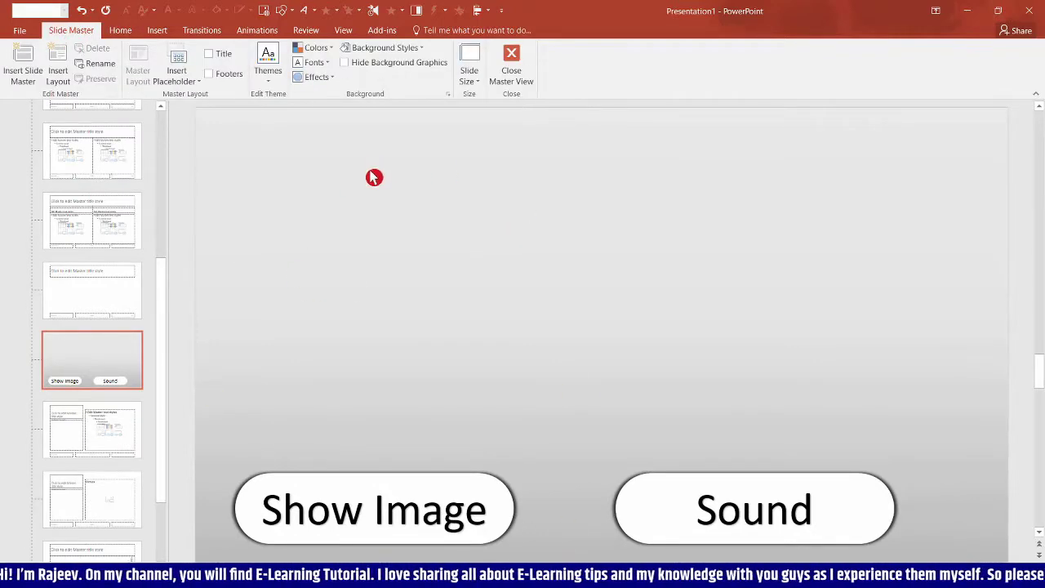
left_click(184, 85)
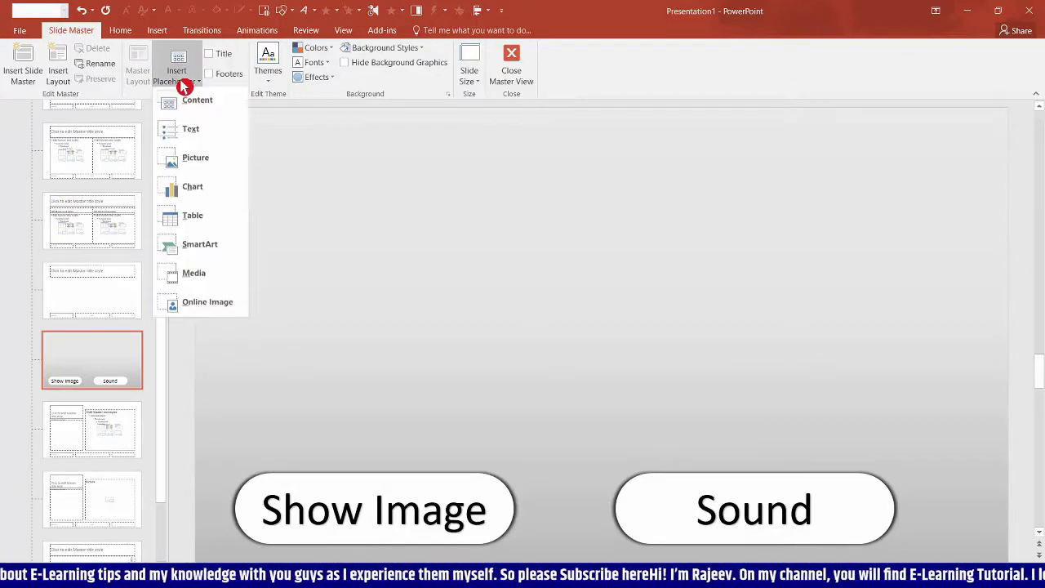
left_click(181, 307)
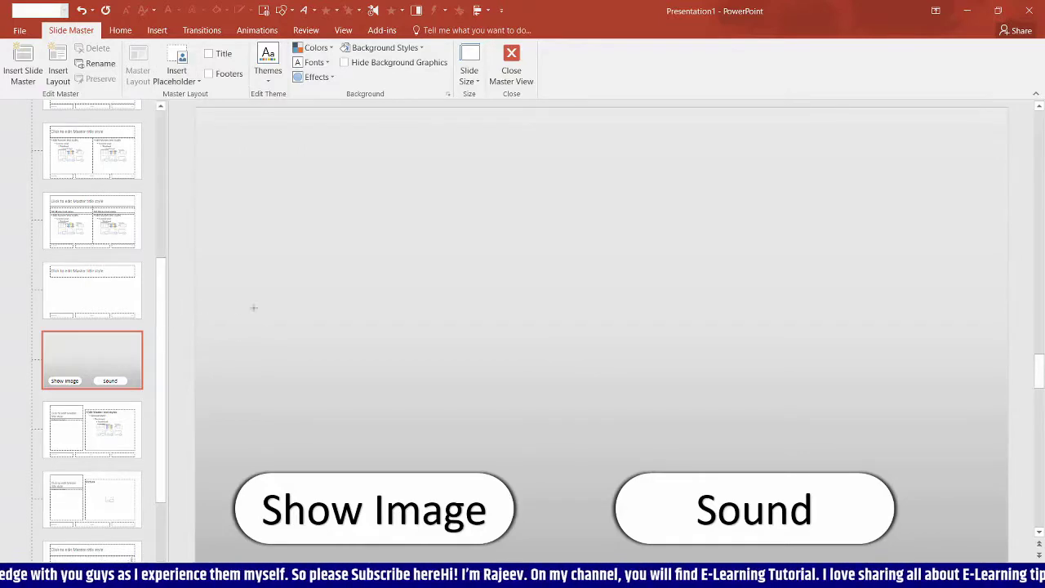
left_click_drag(208, 135, 593, 449)
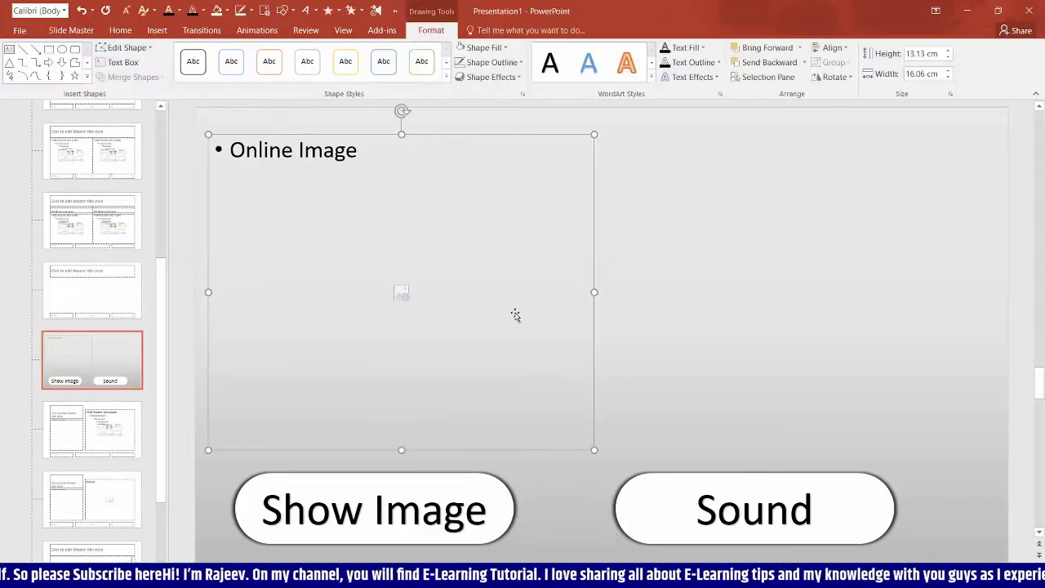
left_click(696, 295)
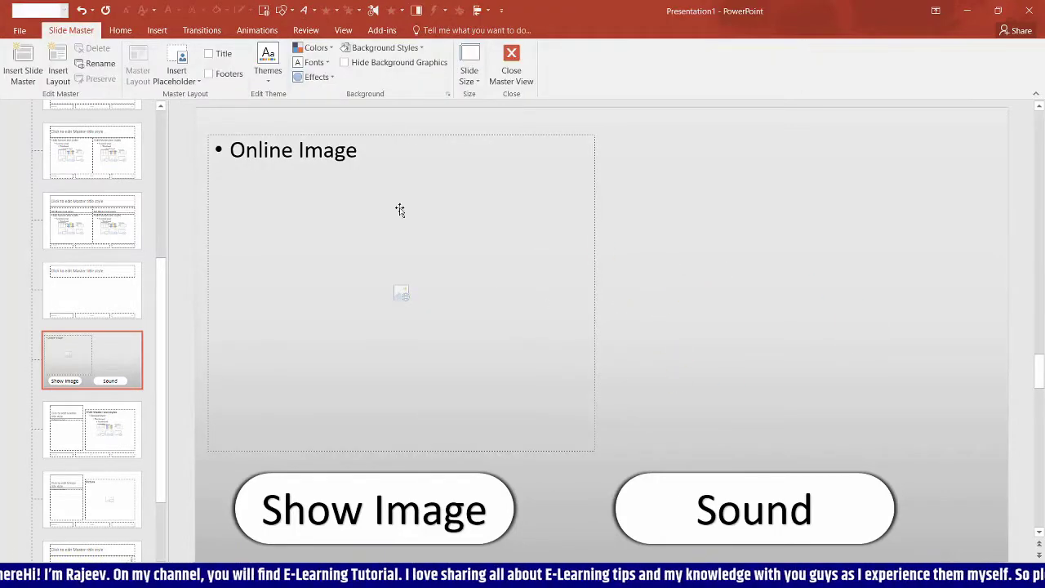
- Draw a small Media placeholder at the layout's upper right
left_click(184, 86)
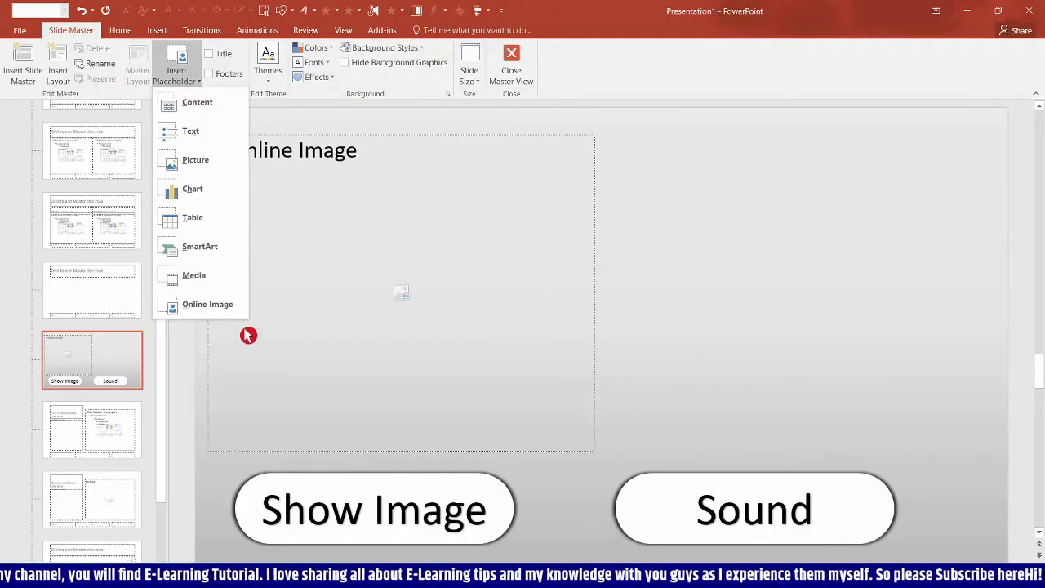
left_click(208, 278)
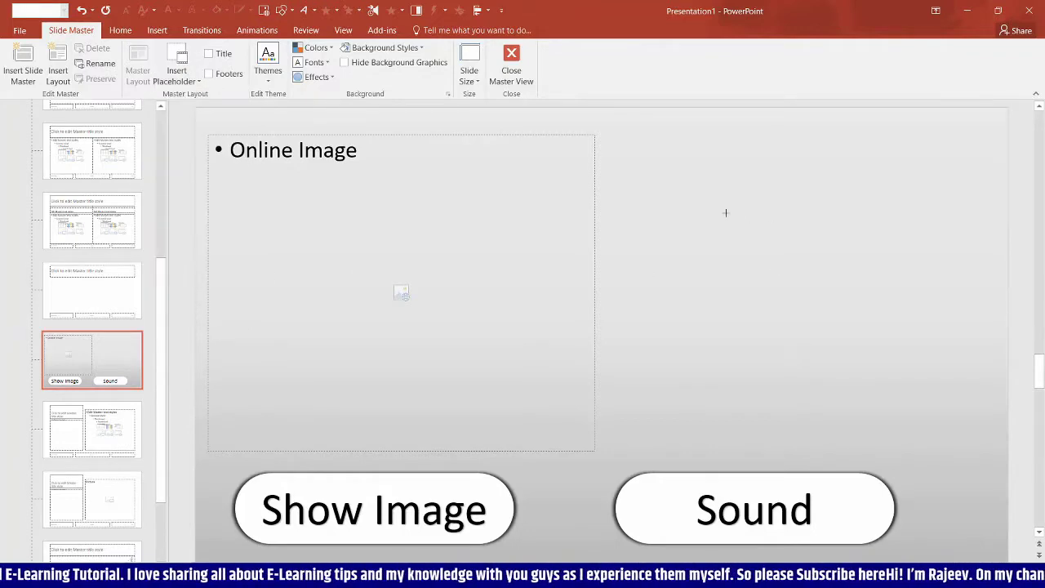
left_click_drag(674, 186, 933, 253)
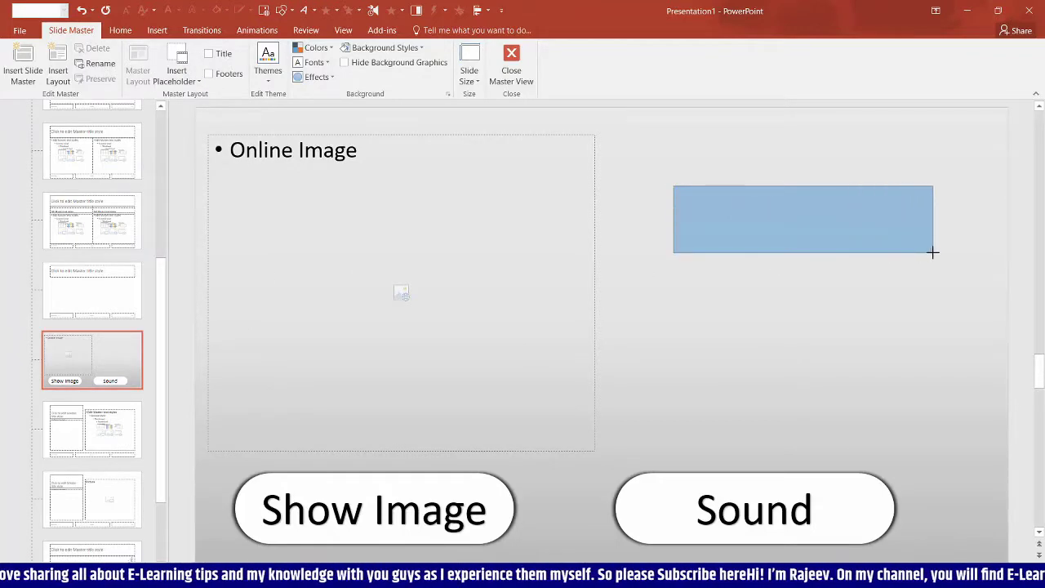
left_click(821, 340)
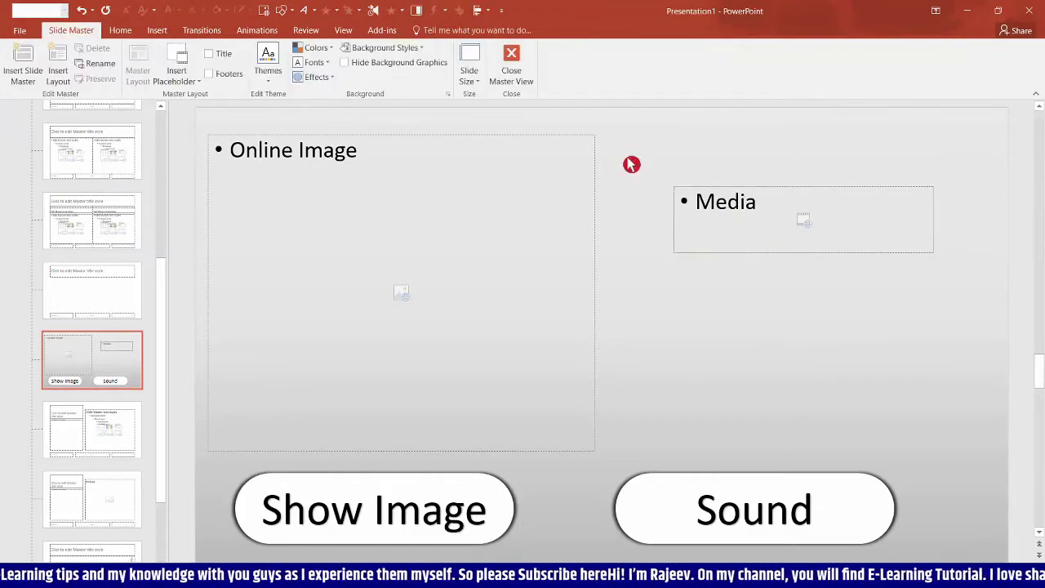
left_click(263, 32)
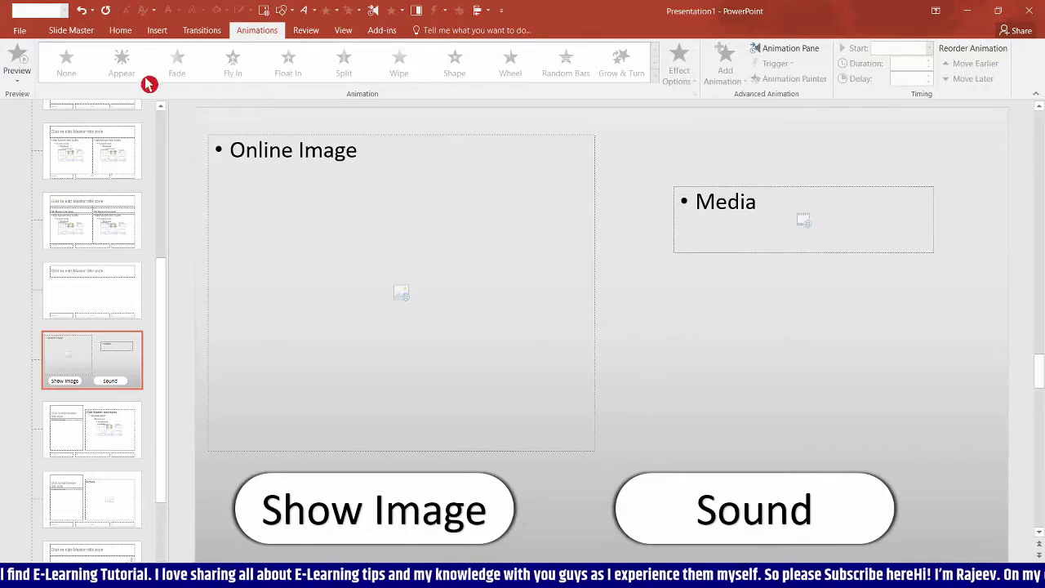
- Give the Online Image placeholder a Zoom entrance animation
left_click(422, 238)
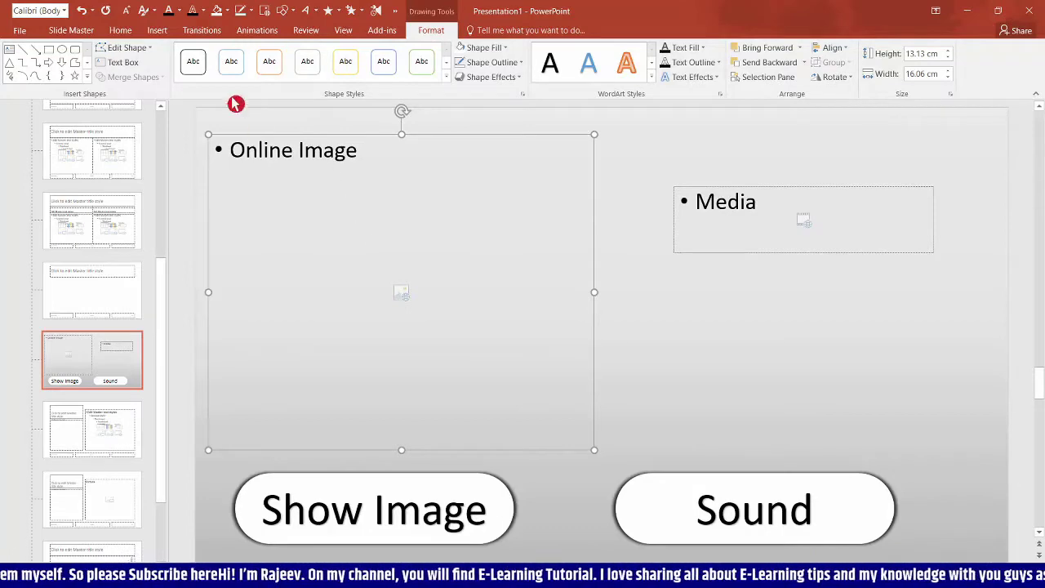
left_click(254, 31)
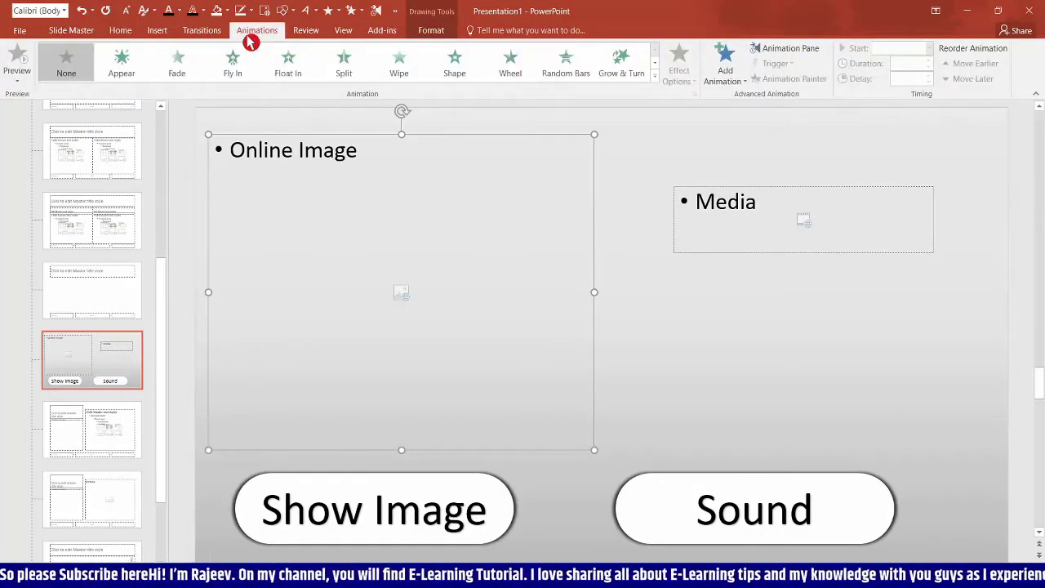
left_click(782, 49)
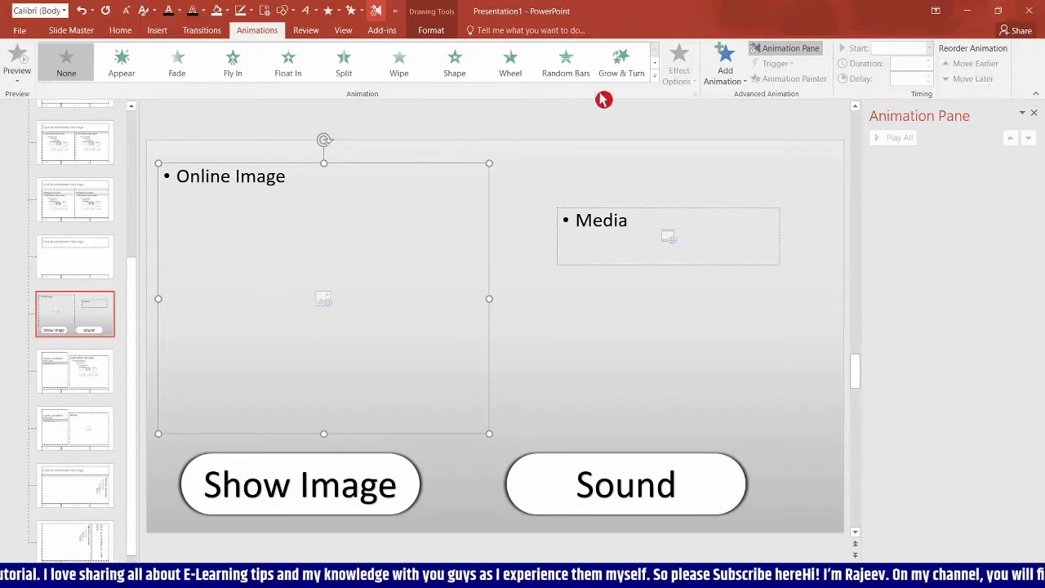
left_click(741, 85)
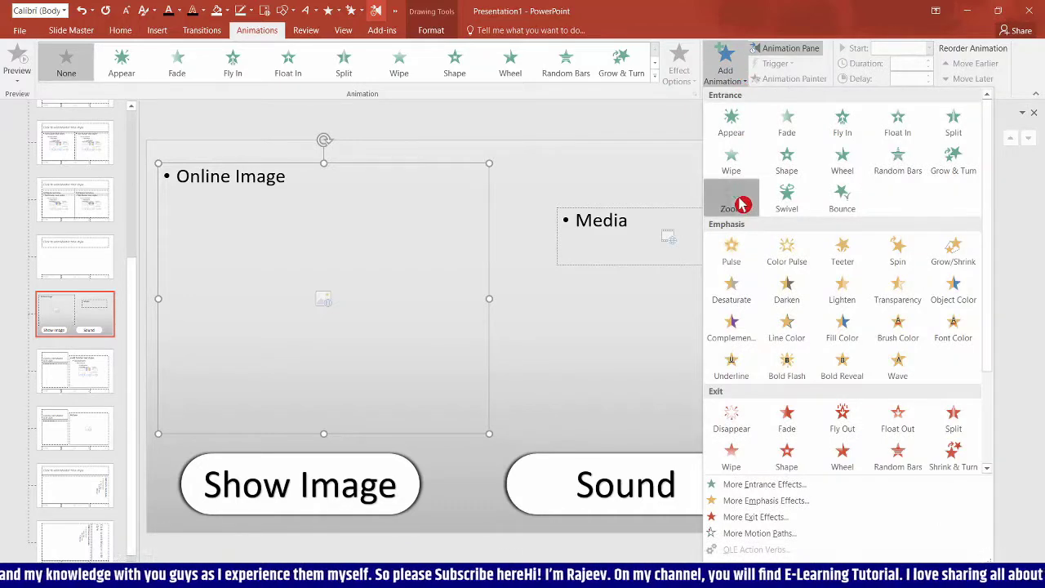
left_click(740, 201)
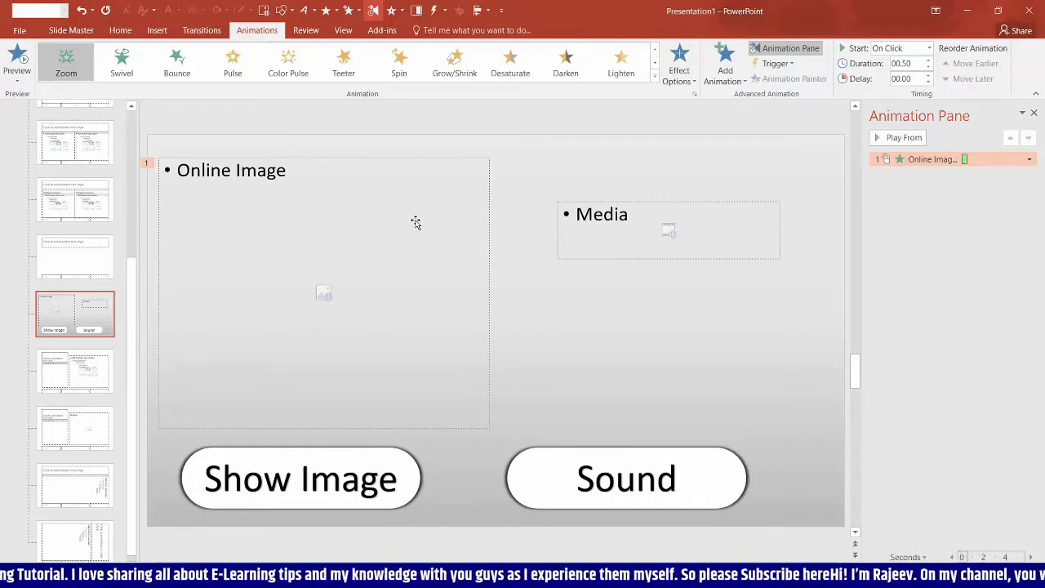
- Set the Zoom animation to trigger On Click of the Show Image button
left_click(780, 65)
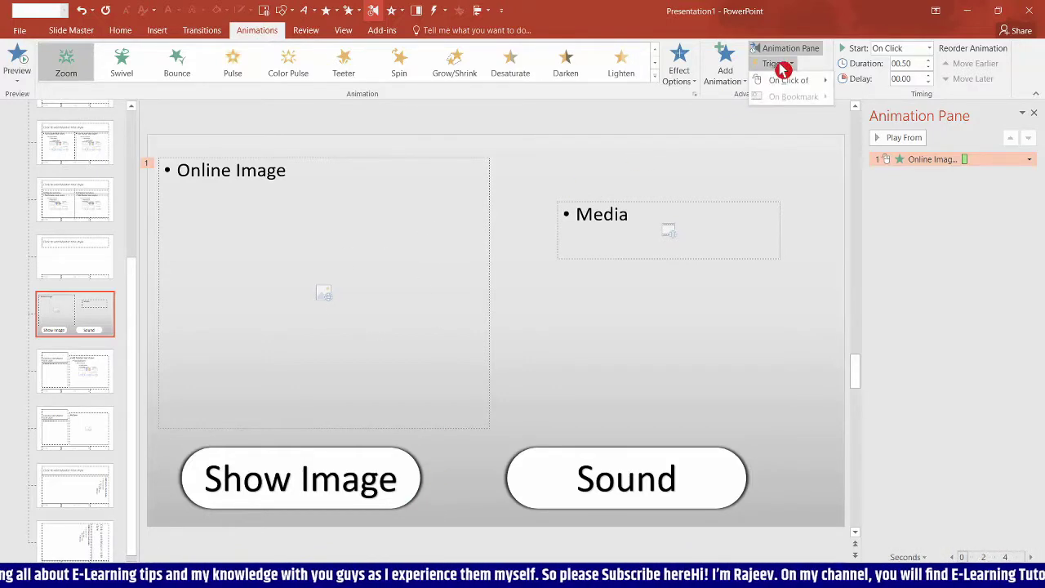
mouse_move(788, 82)
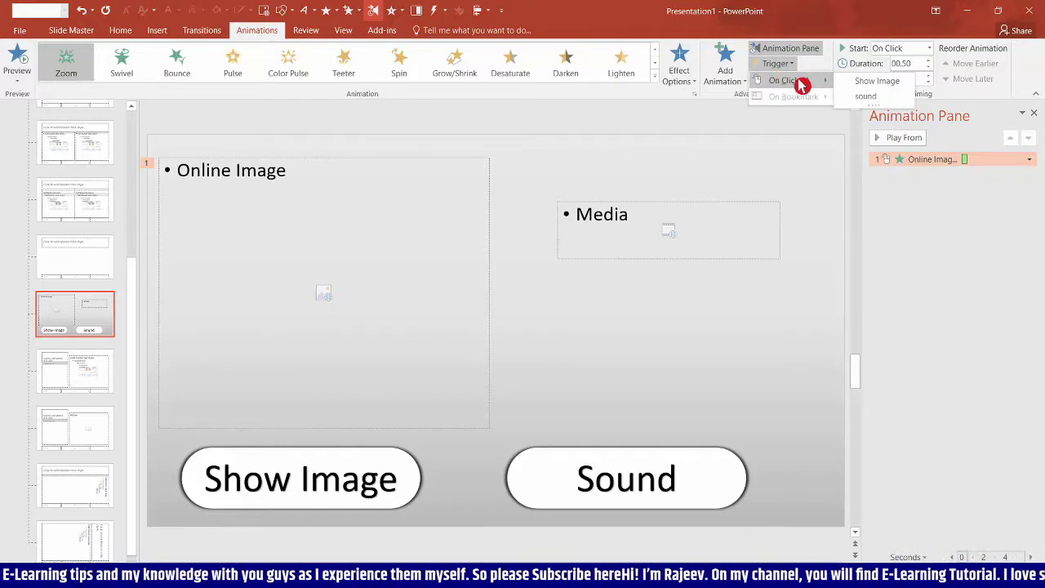
left_click(873, 82)
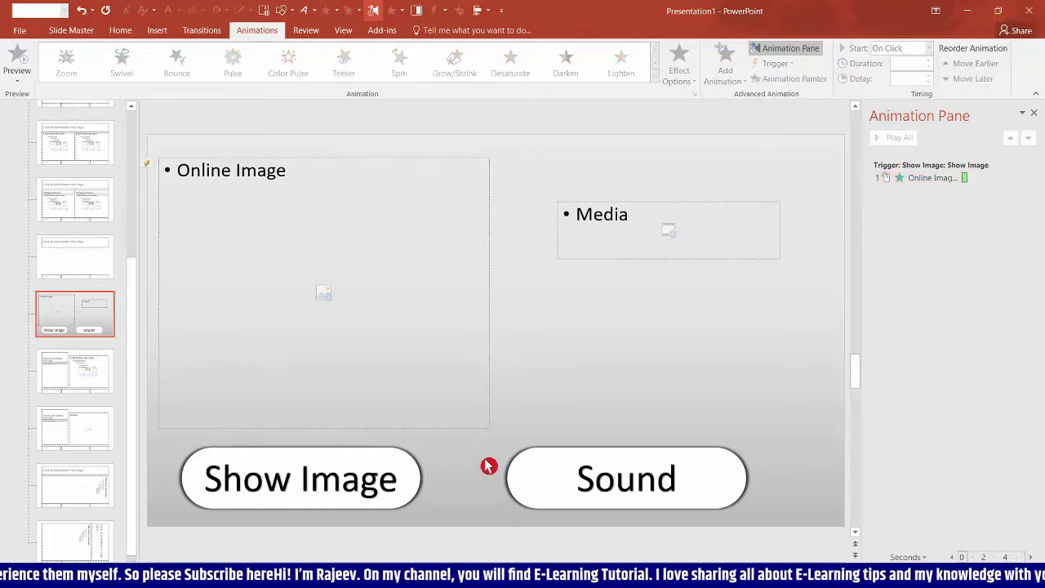
left_click(655, 238)
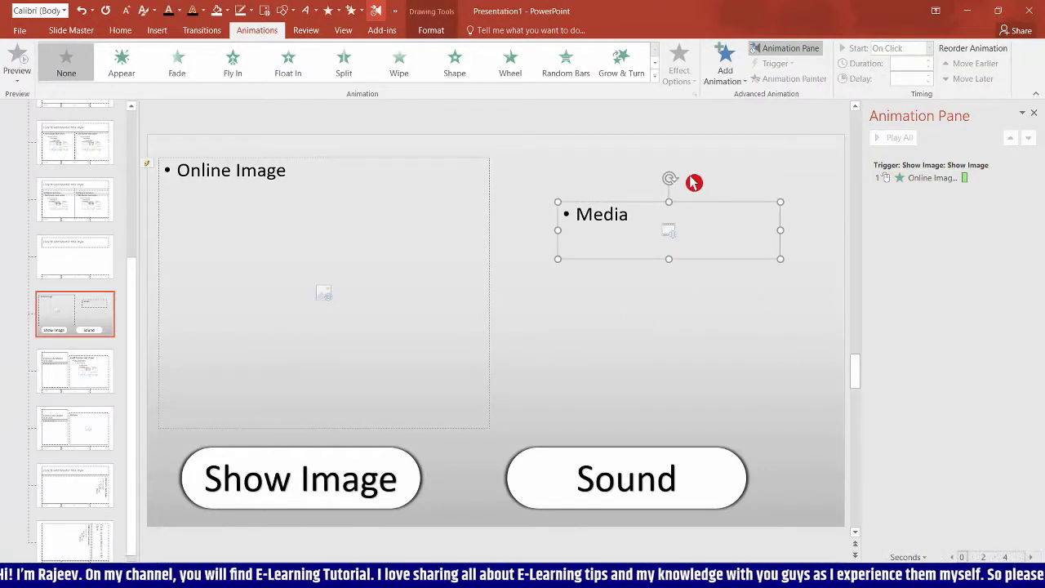
- Add a Zoom entrance to the Media placeholder, triggered on click of the sound button
left_click(726, 80)
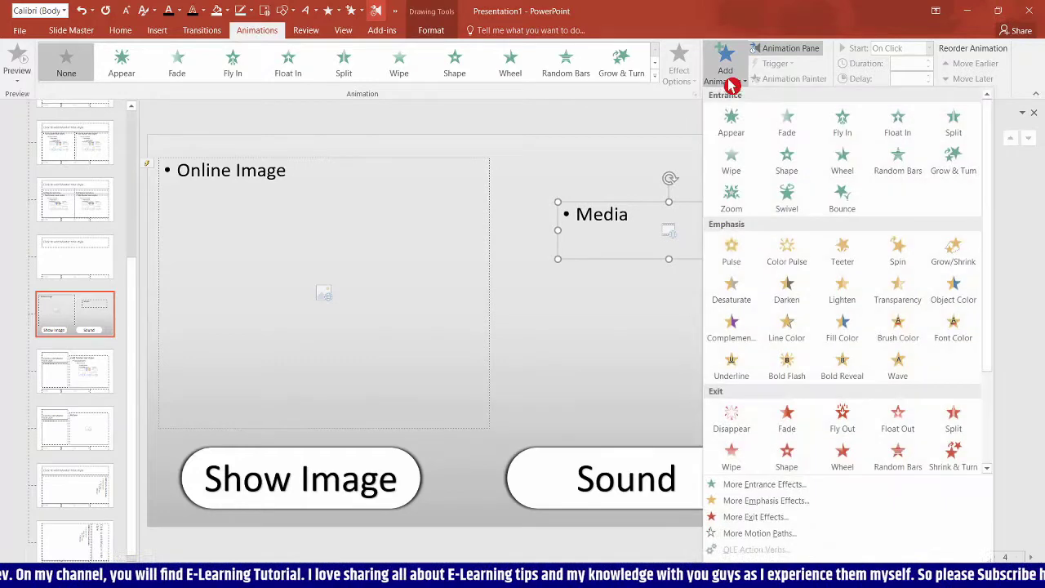
left_click(732, 210)
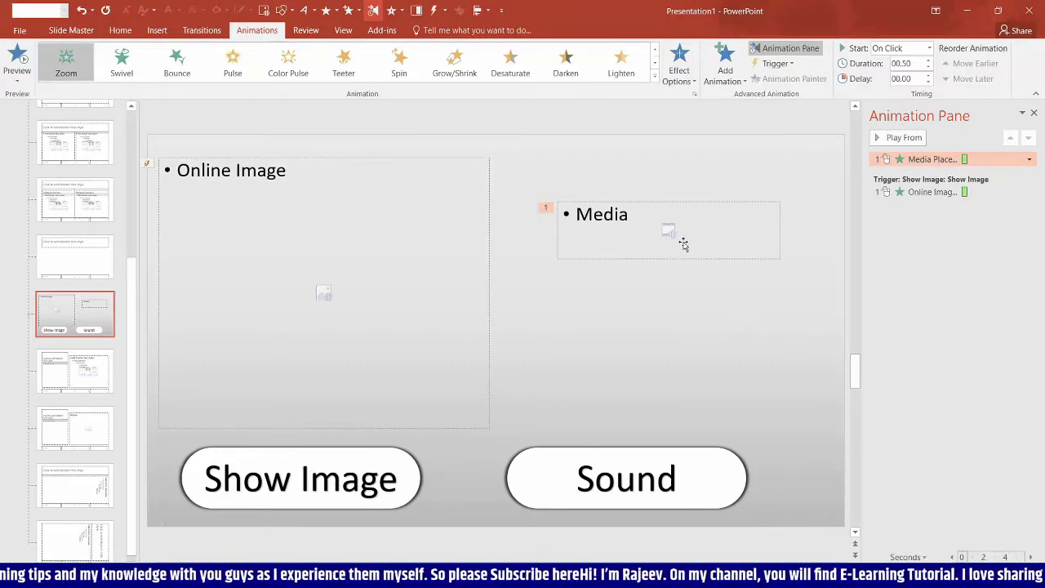
left_click(683, 244)
left_click(775, 65)
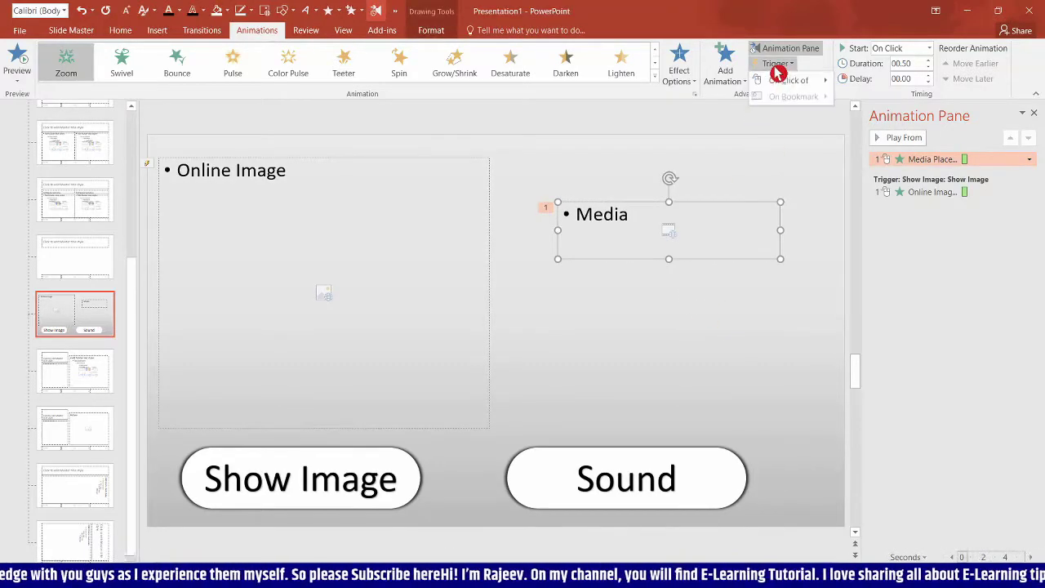
mouse_move(779, 81)
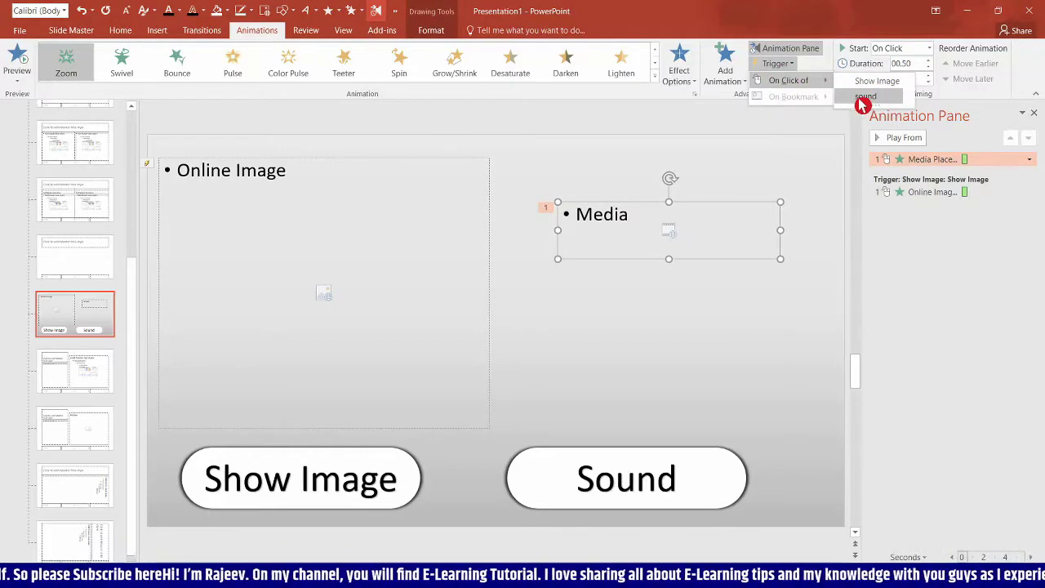
left_click(865, 97)
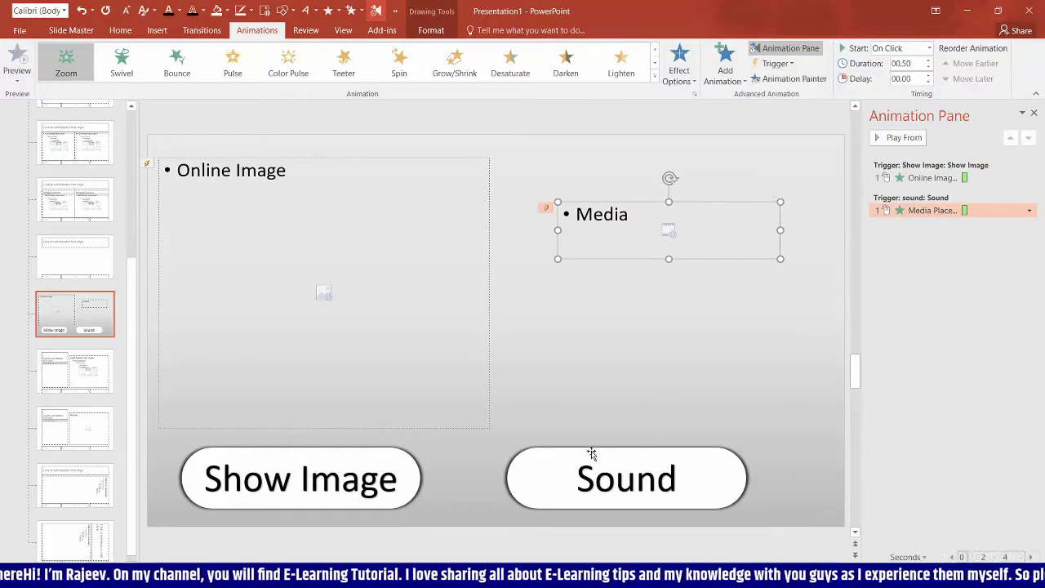
left_click(633, 325)
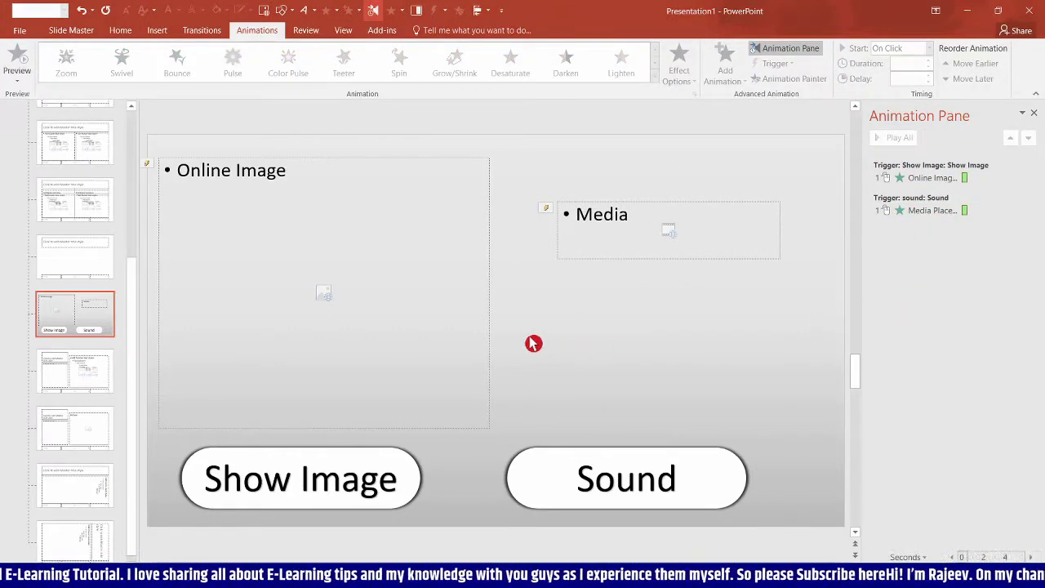
- Close Master View, add a new slide with the button layout, and delete the old slide 1
left_click(341, 32)
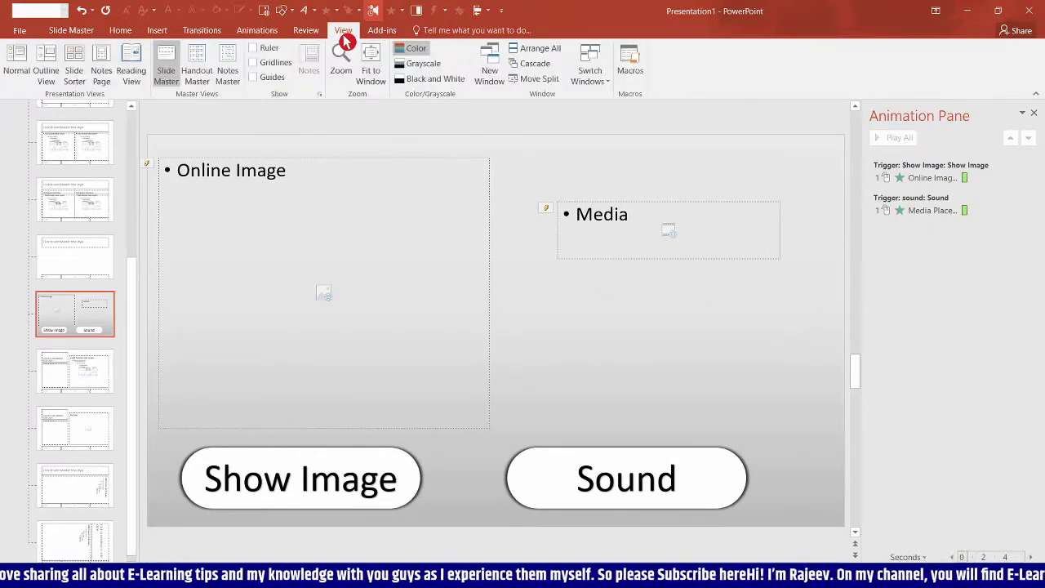
left_click(18, 64)
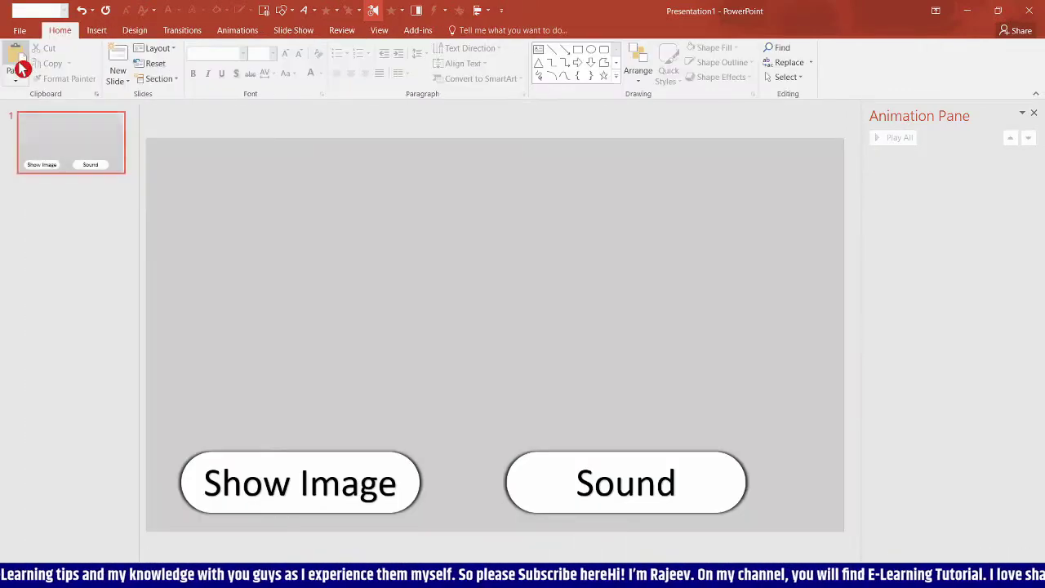
left_click(118, 58)
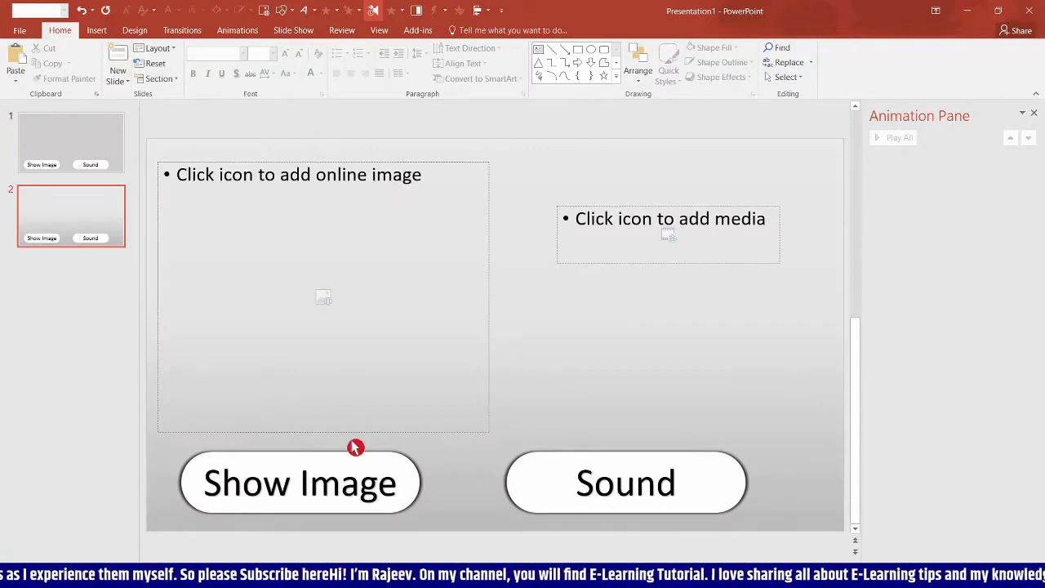
left_click(97, 145)
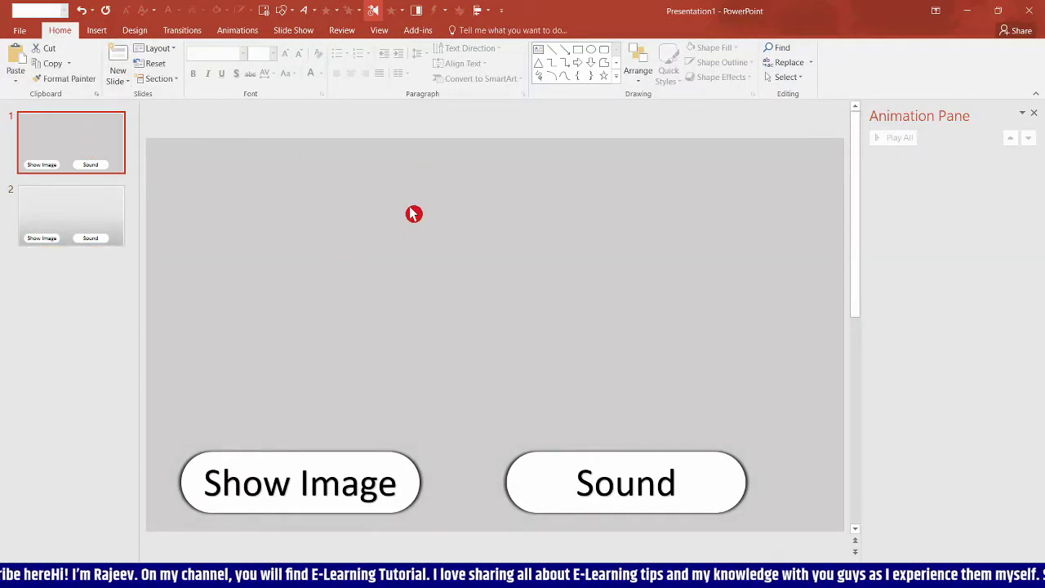
key("Delete")
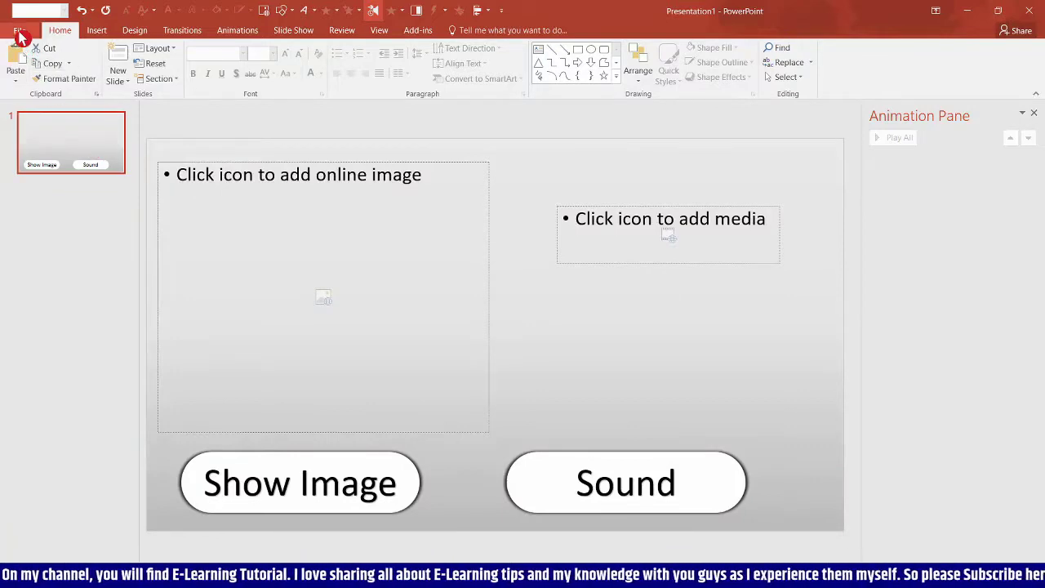
- Close the Animation Pane and open Online Pictures from the slide's image placeholder
left_click(21, 35)
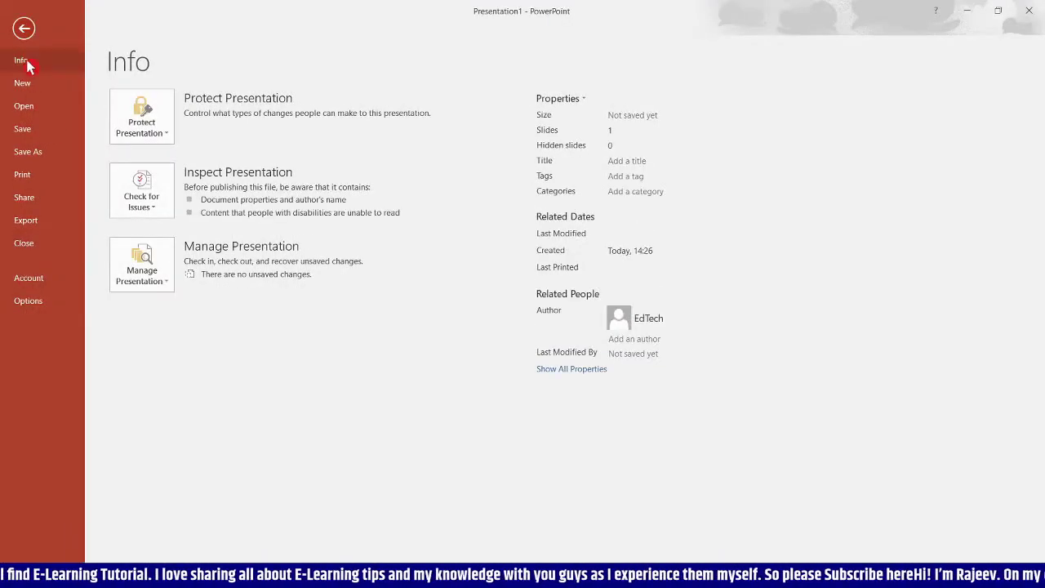
left_click(24, 28)
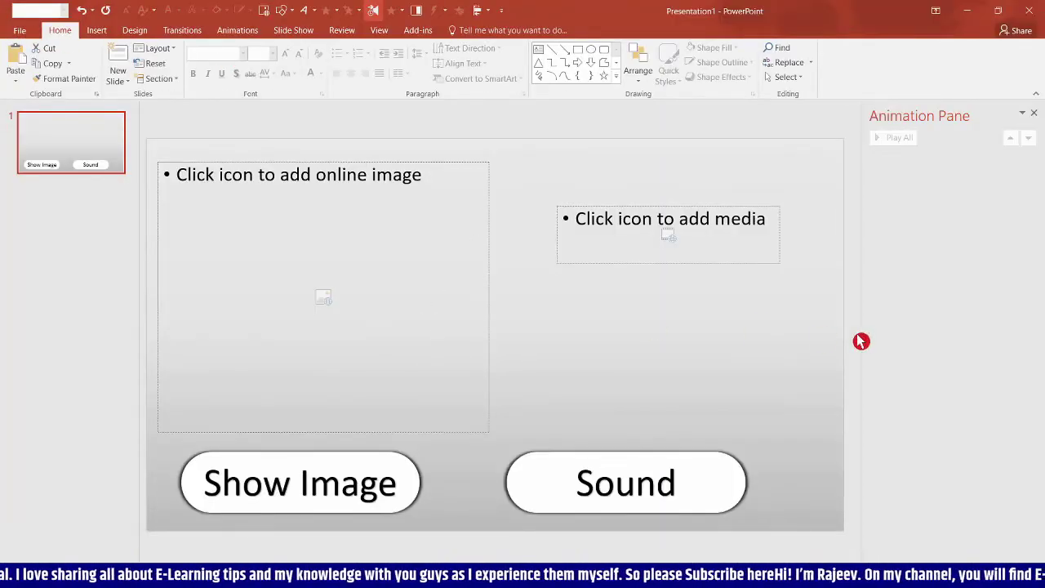
left_click(1034, 114)
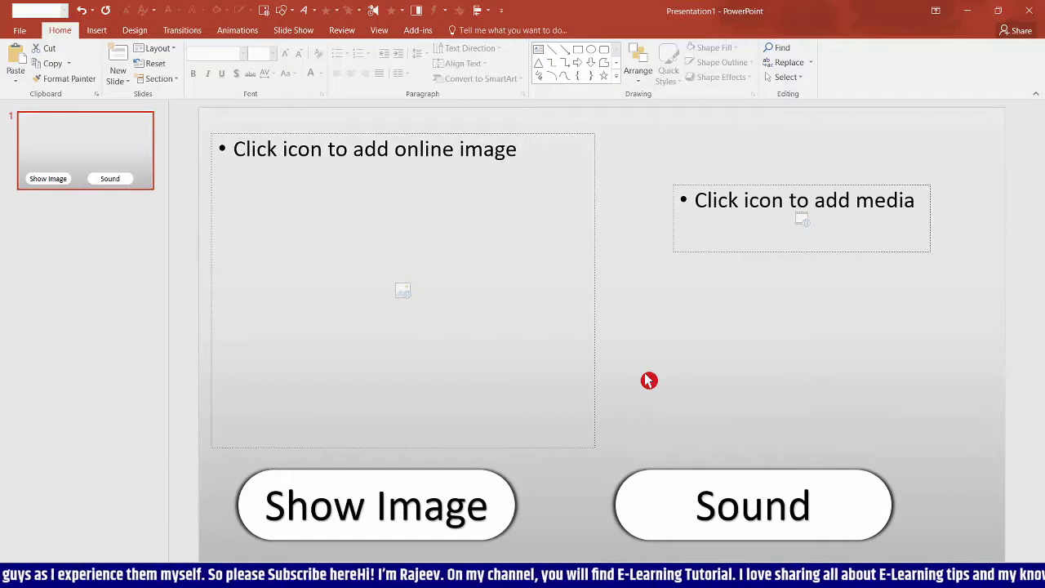
left_click(406, 294)
type("elephant")
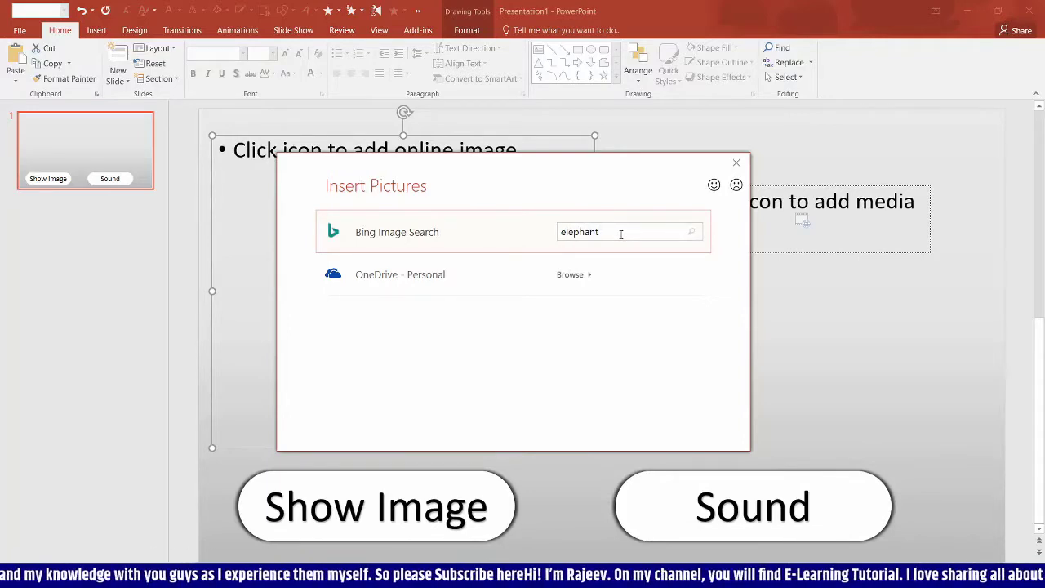
- Search Bing for 'elephant', filter to Transparent images, and insert the first result
key("Return")
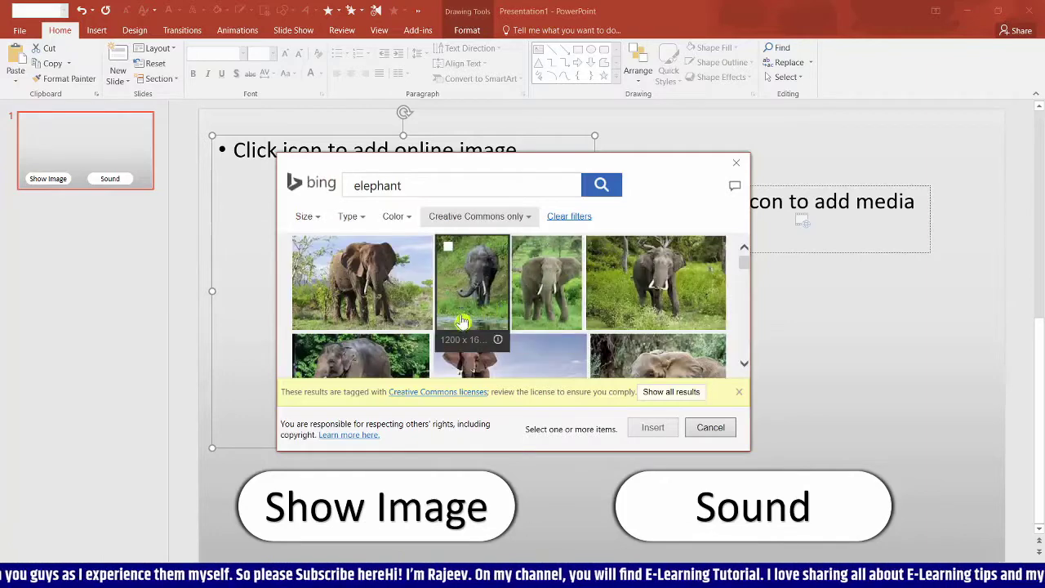
left_click(348, 216)
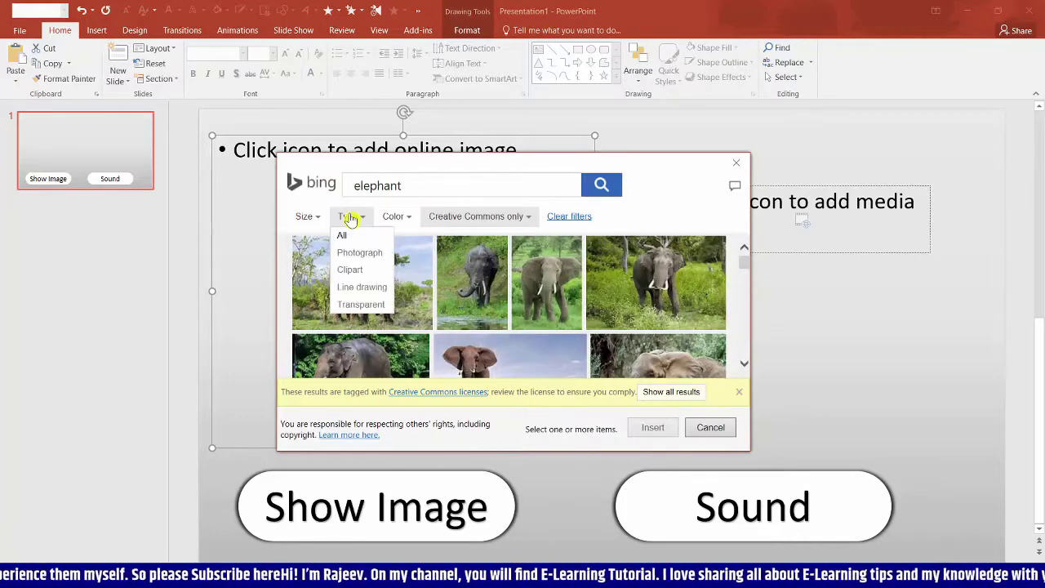
left_click(364, 305)
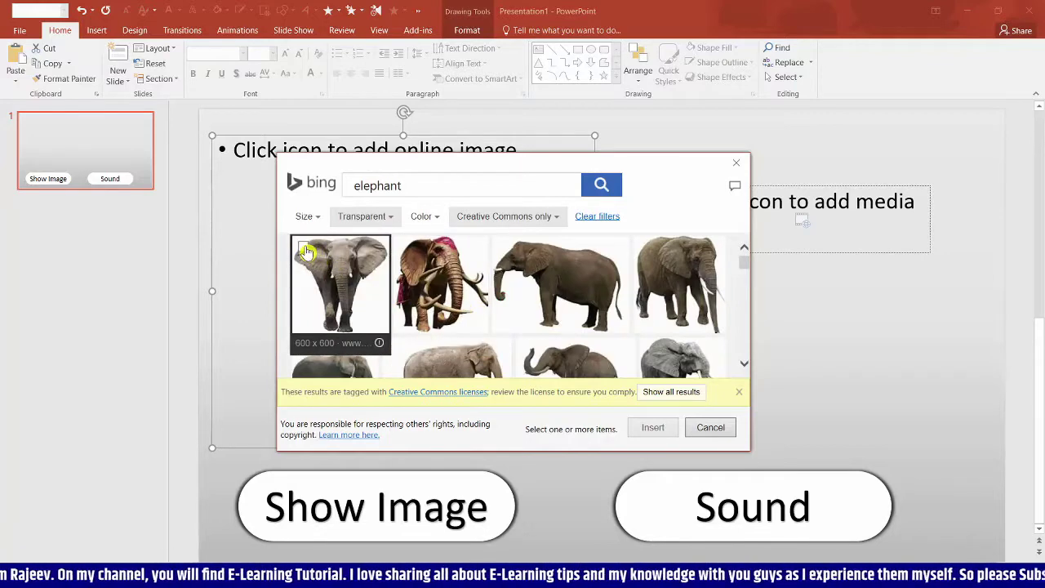
left_click(306, 249)
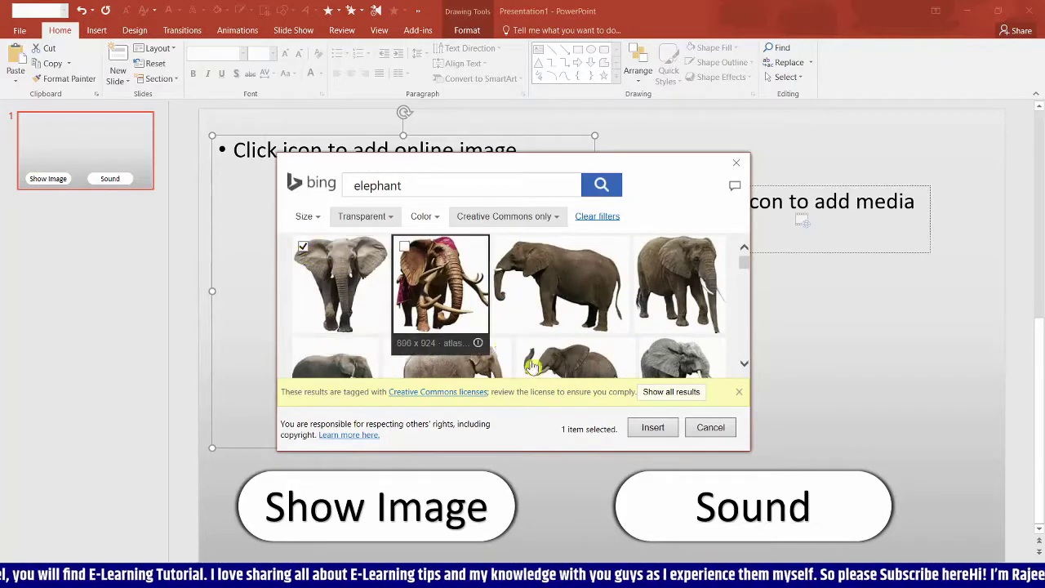
left_click(653, 431)
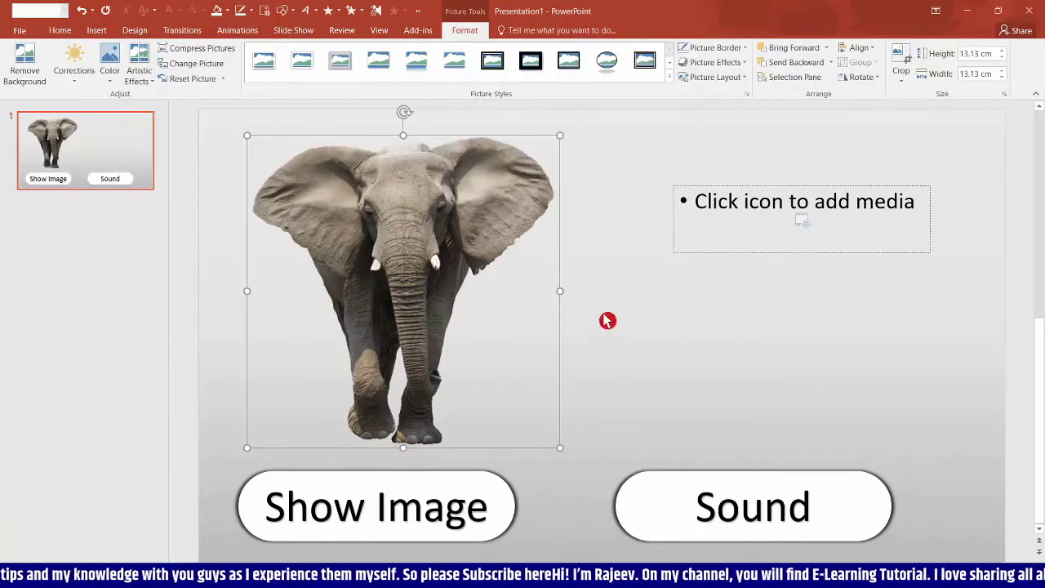
- Insert Elephant.mp3 from local files into the media placeholder and set it to Play in Background
left_click(610, 234)
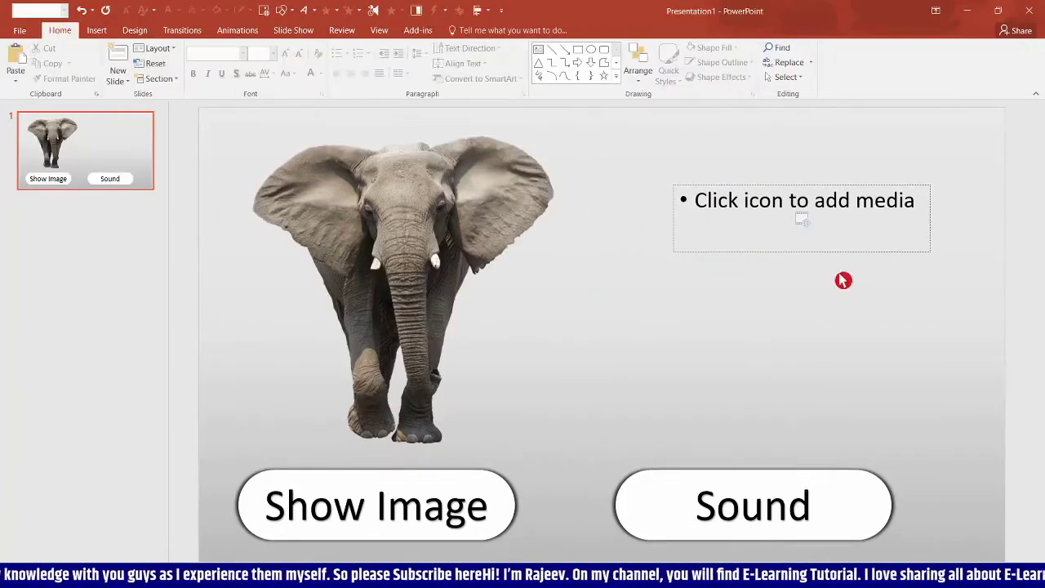
left_click(799, 228)
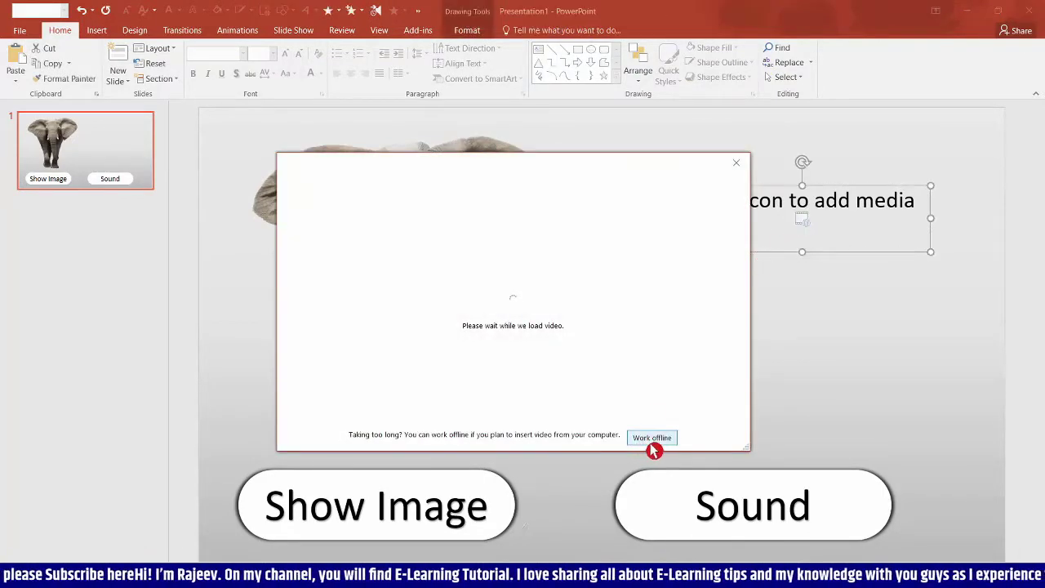
left_click(645, 442)
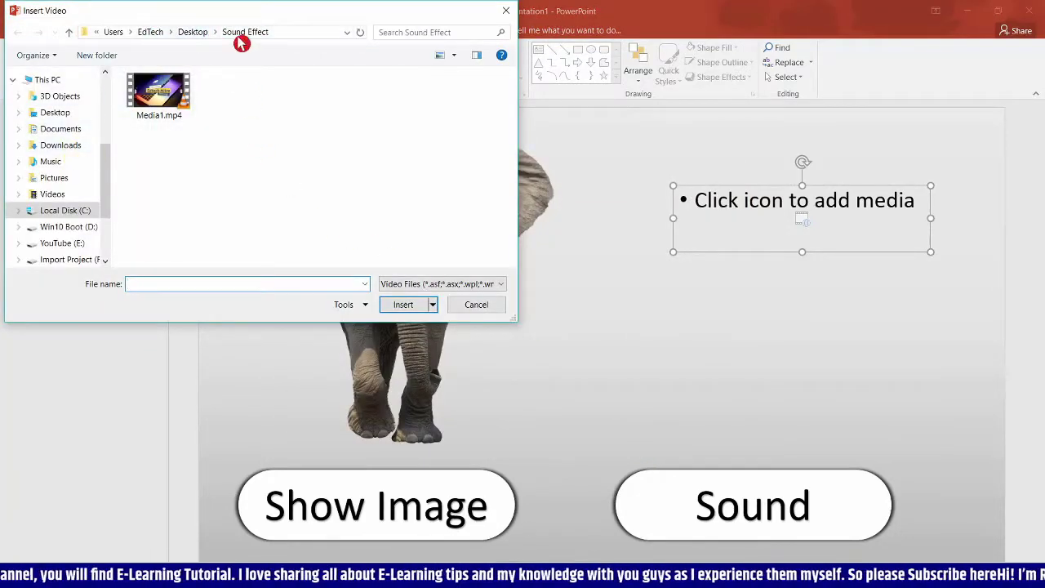
left_click(433, 284)
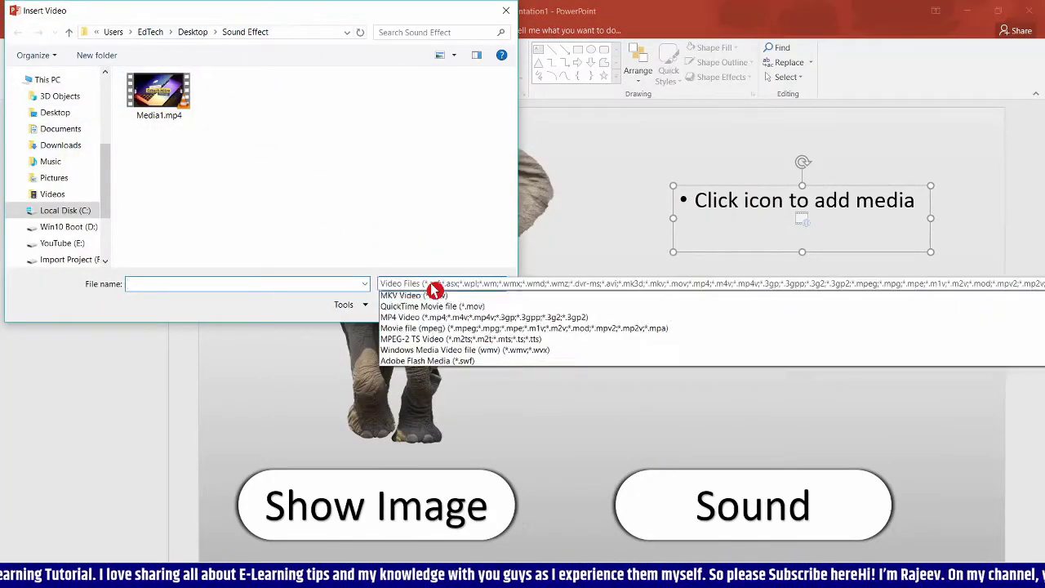
left_click(412, 298)
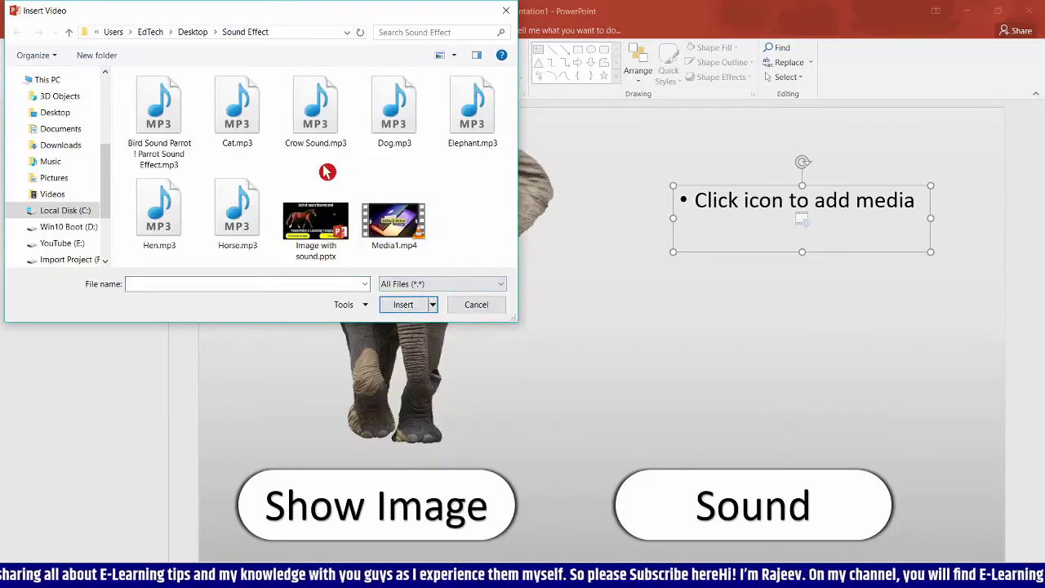
left_click(473, 112)
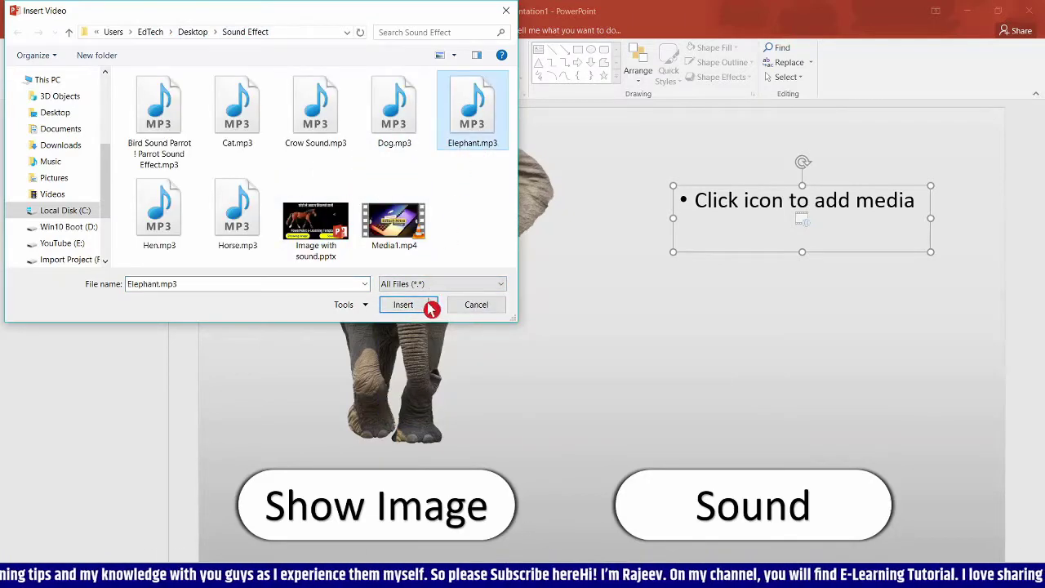
left_click(400, 309)
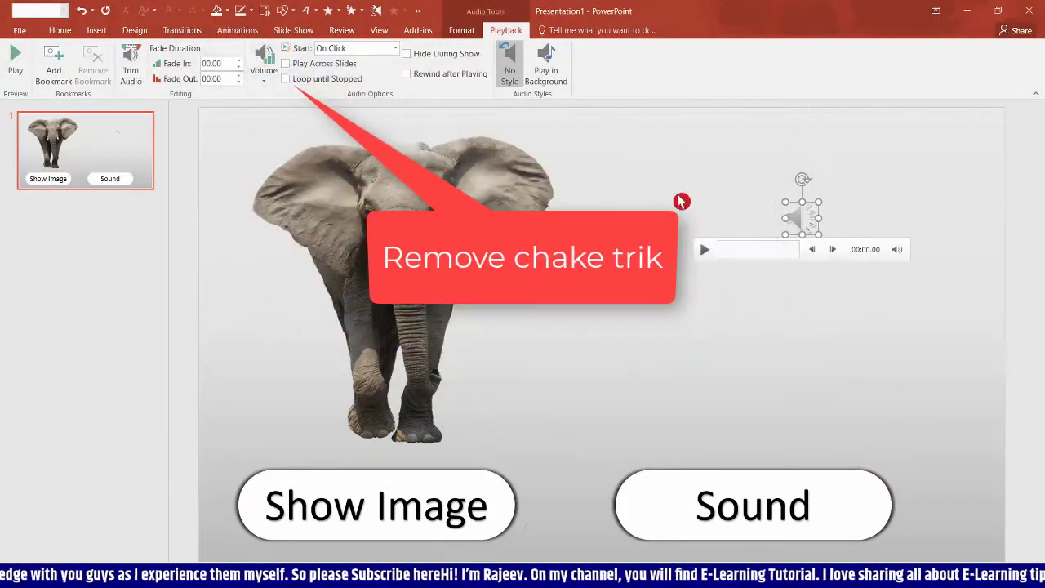
left_click(560, 72)
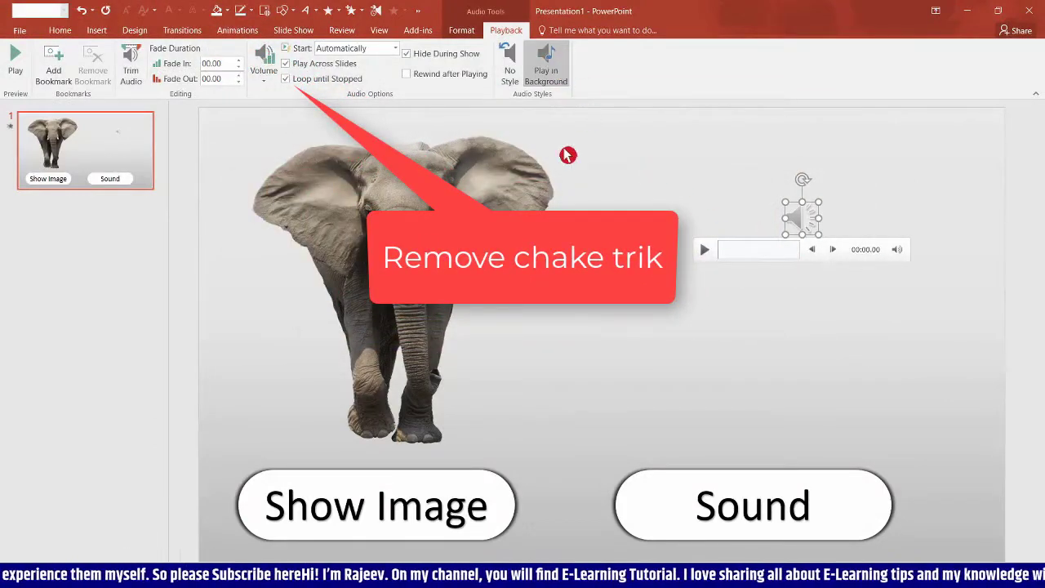
left_click(52, 37)
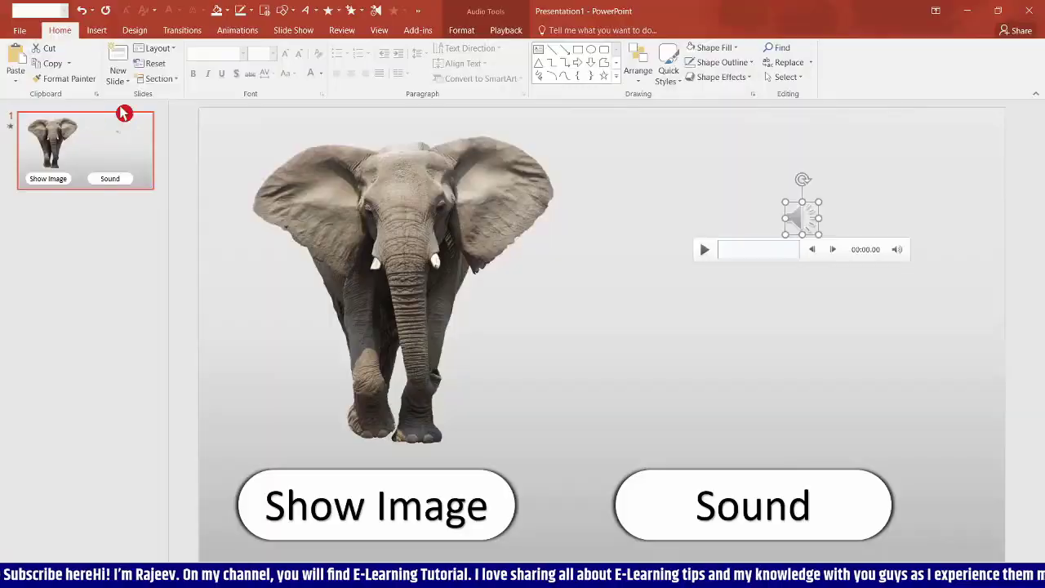
- Add a blank second slide, then run the show from slide 1, revealing the elephant with Show Image
left_click(115, 59)
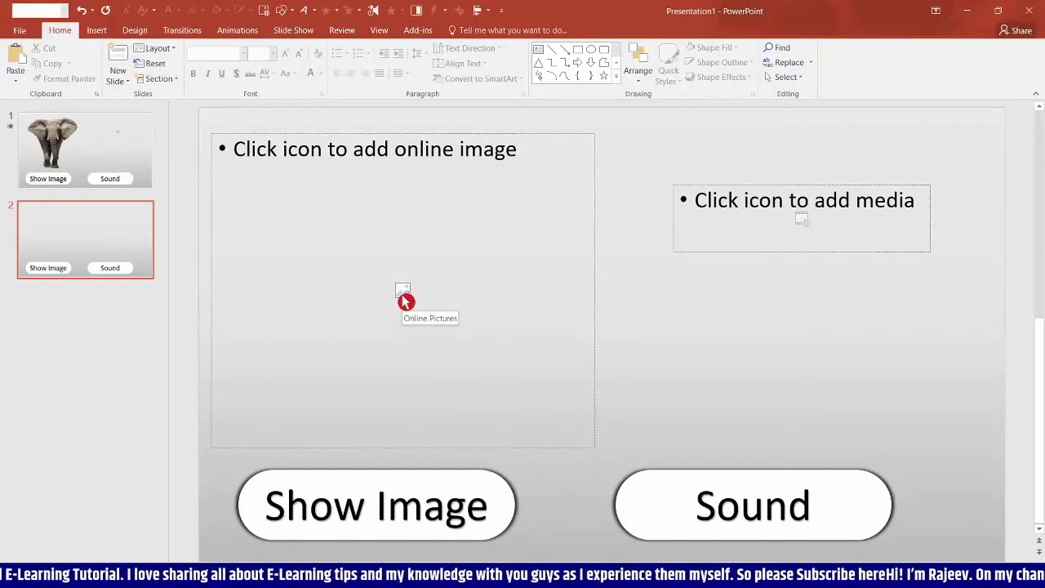
left_click(117, 171)
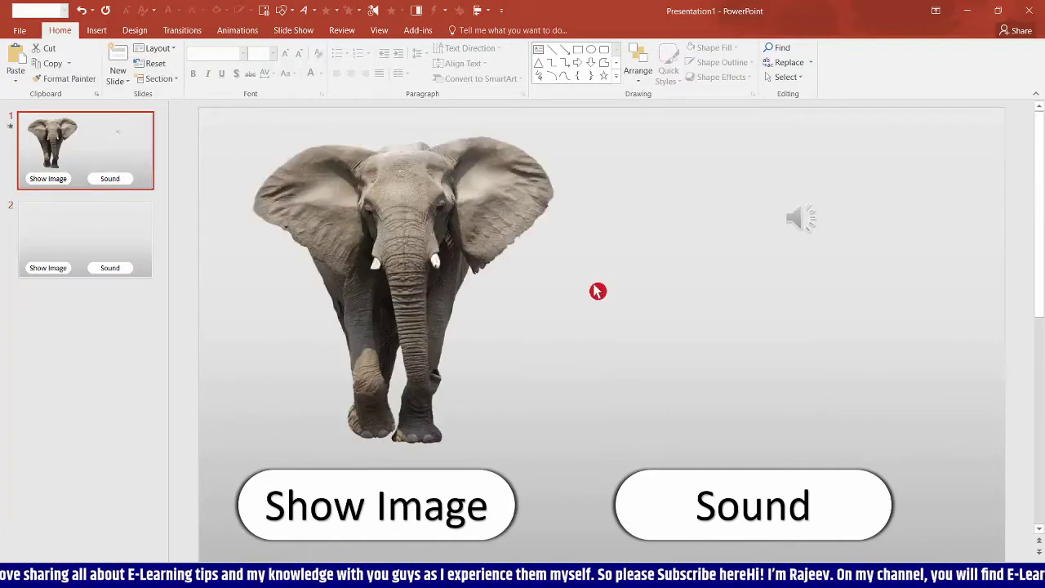
left_click(293, 30)
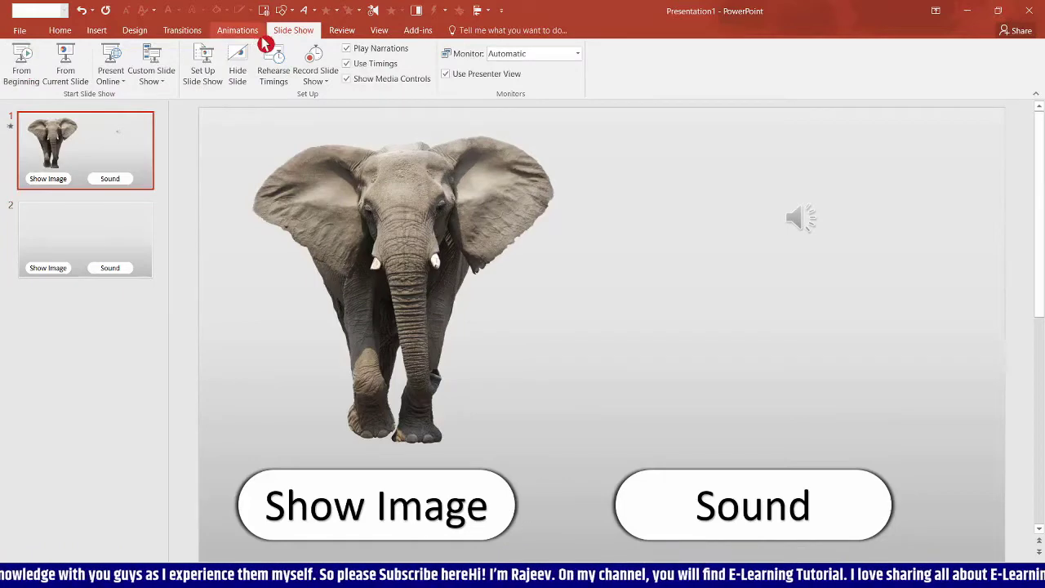
left_click(24, 72)
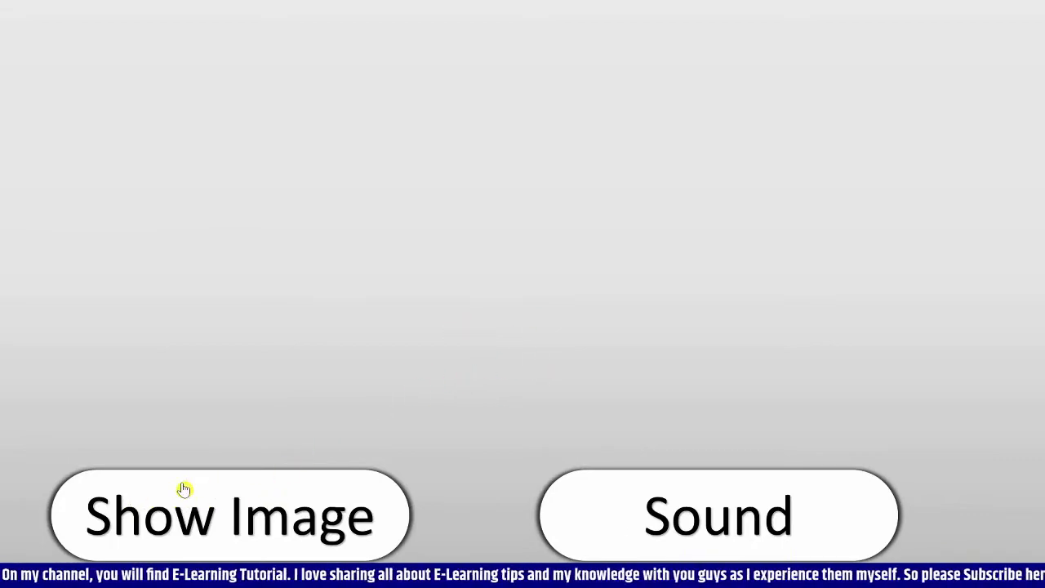
left_click(184, 489)
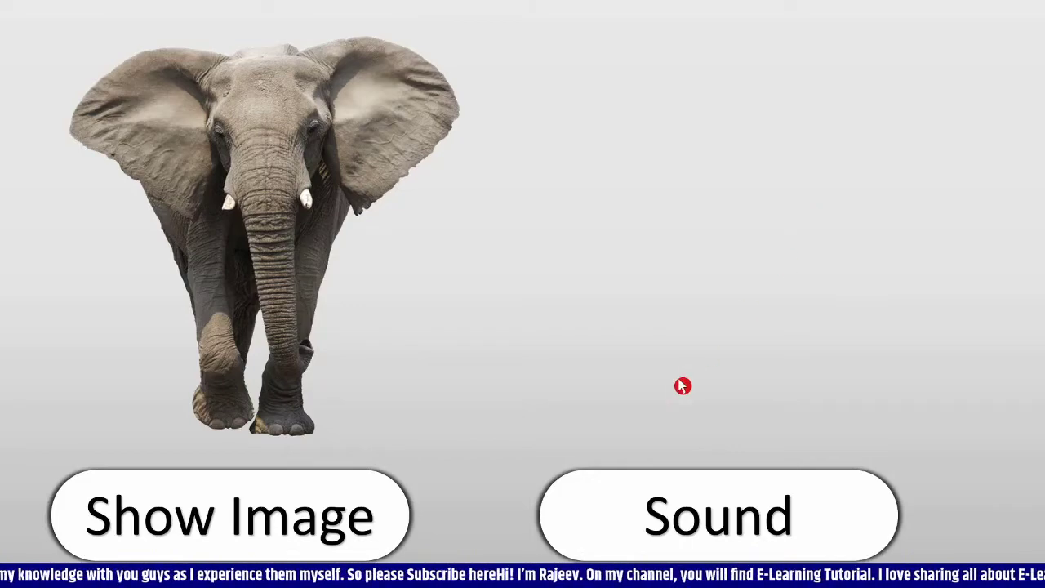
left_click(540, 425)
- Exit the ended slide show and launch Google Chrome from the desktop
left_click(519, 406)
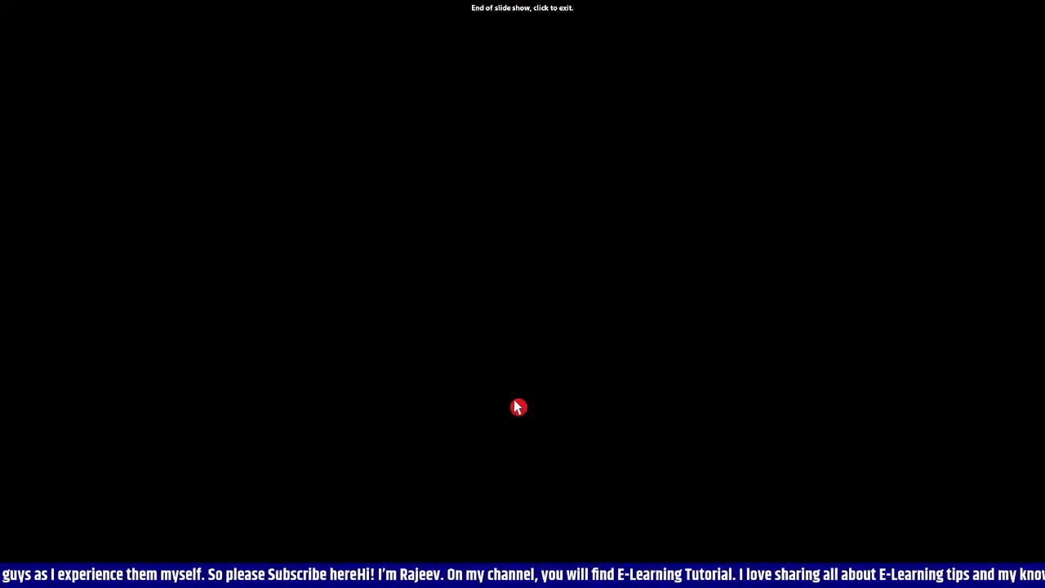
left_click(518, 406)
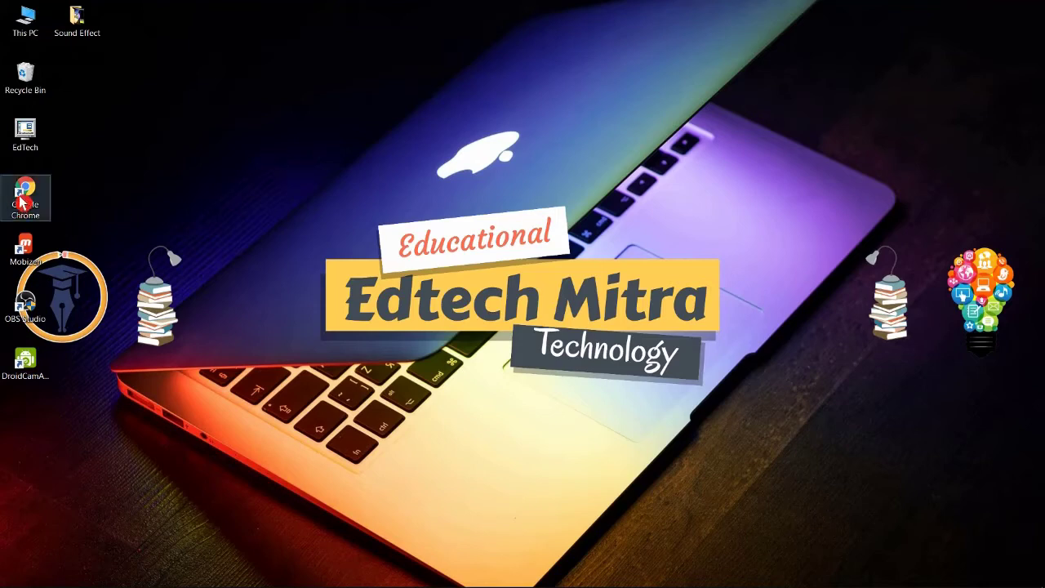
double_click(25, 196)
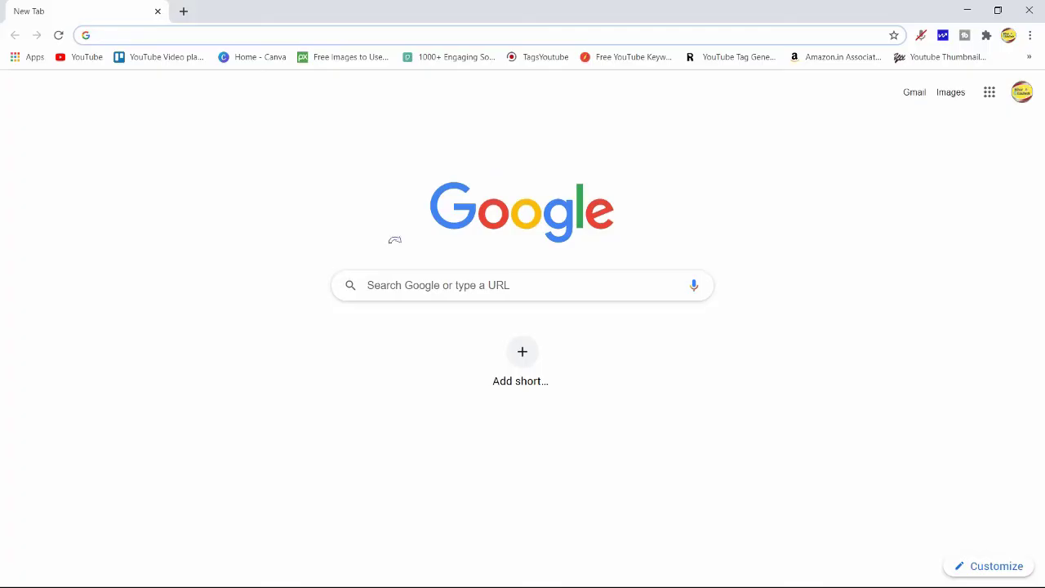
- Search Google for 'mobcup'
left_click(458, 291)
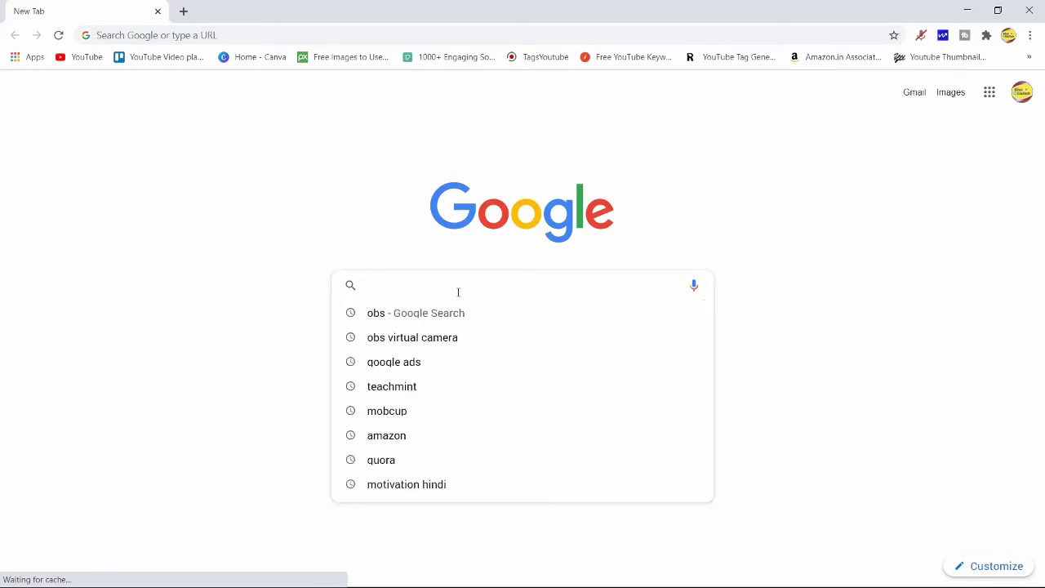
type("mobc")
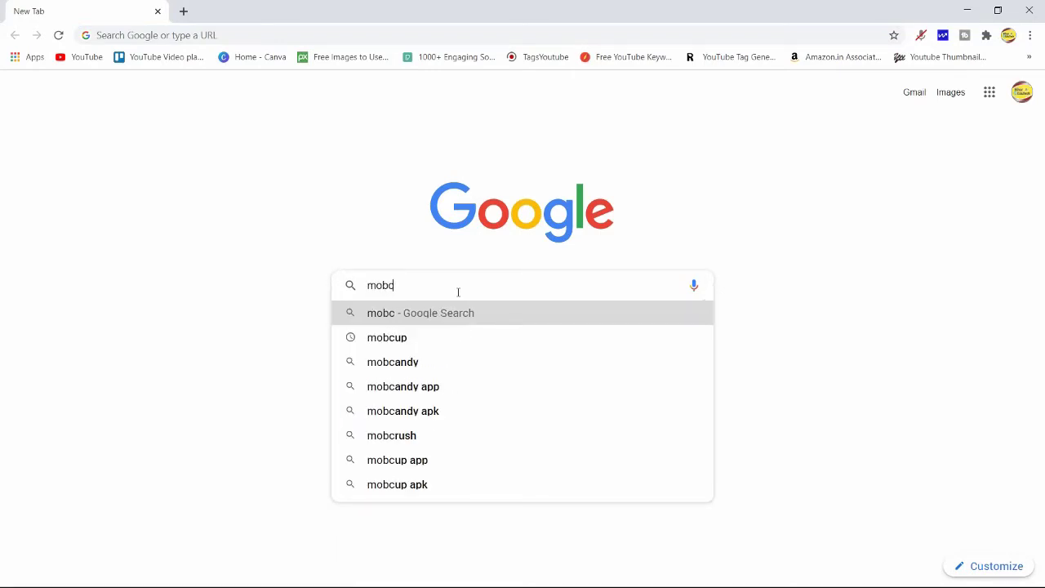
type("up")
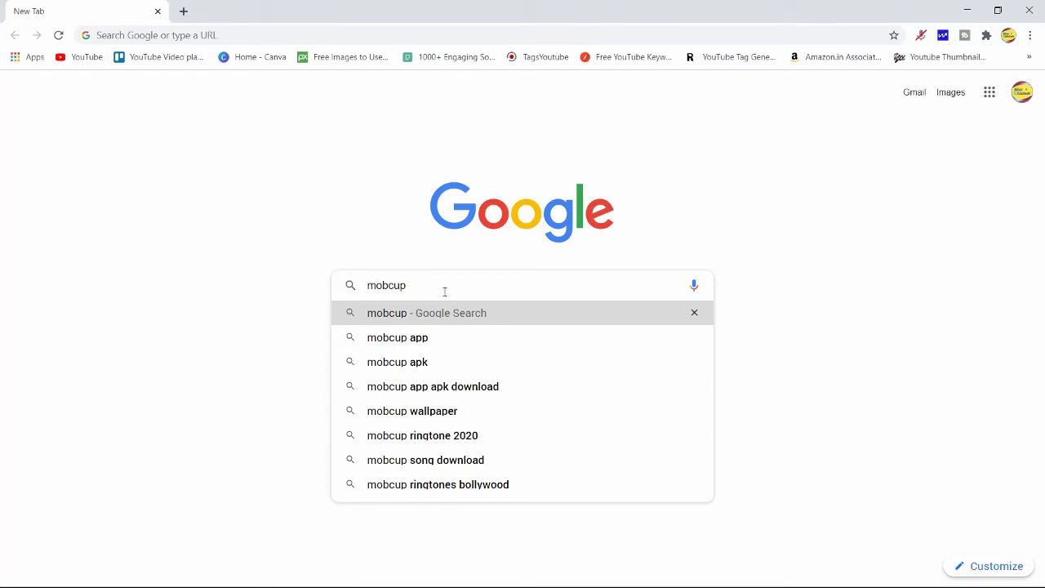
key("Return")
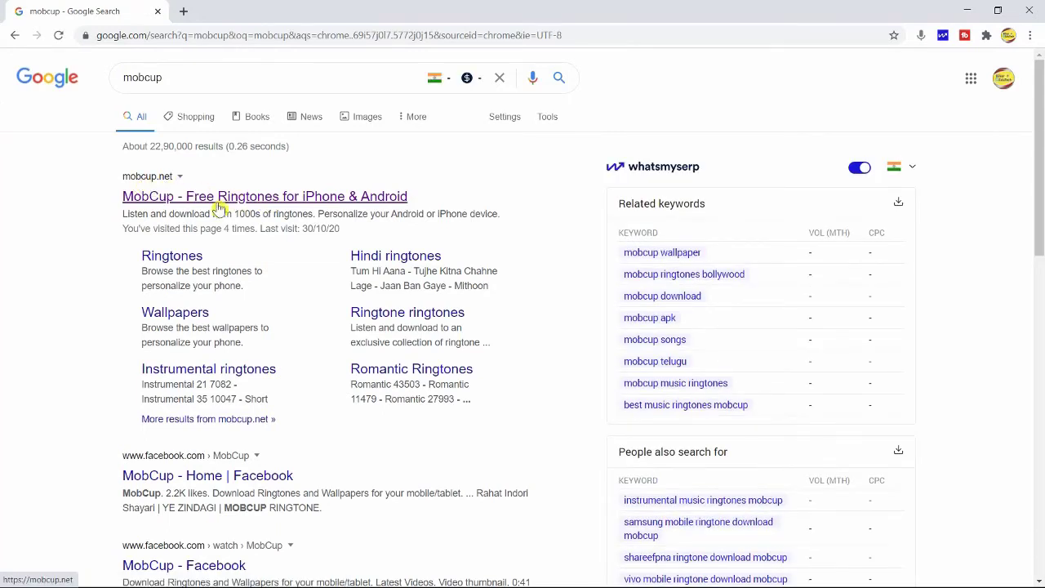
- On the MobCup site, search ringtones for 'parrot' and open the Bird Sound Parrot page
left_click(221, 203)
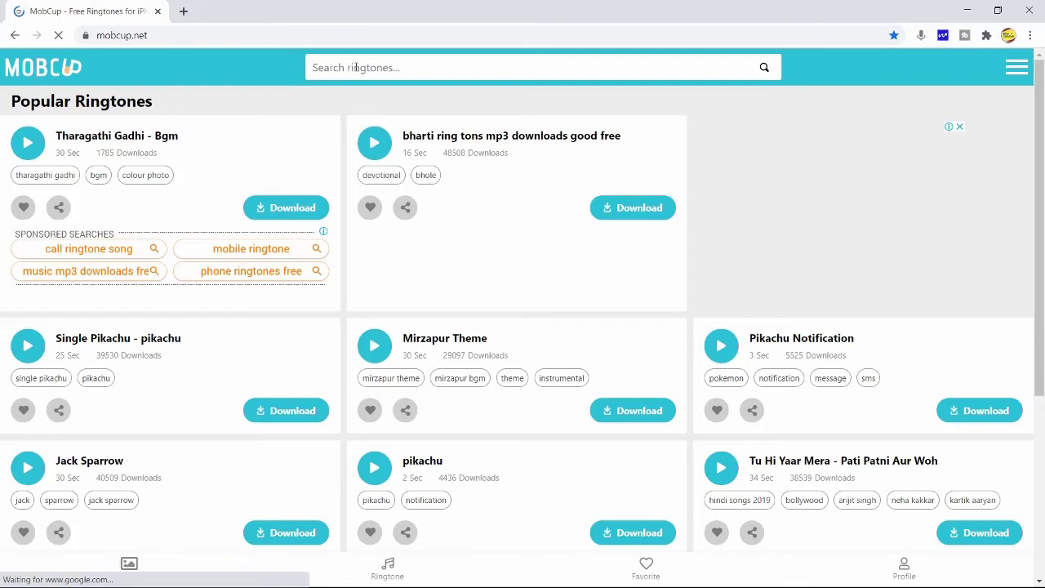
type("parr")
type("ot")
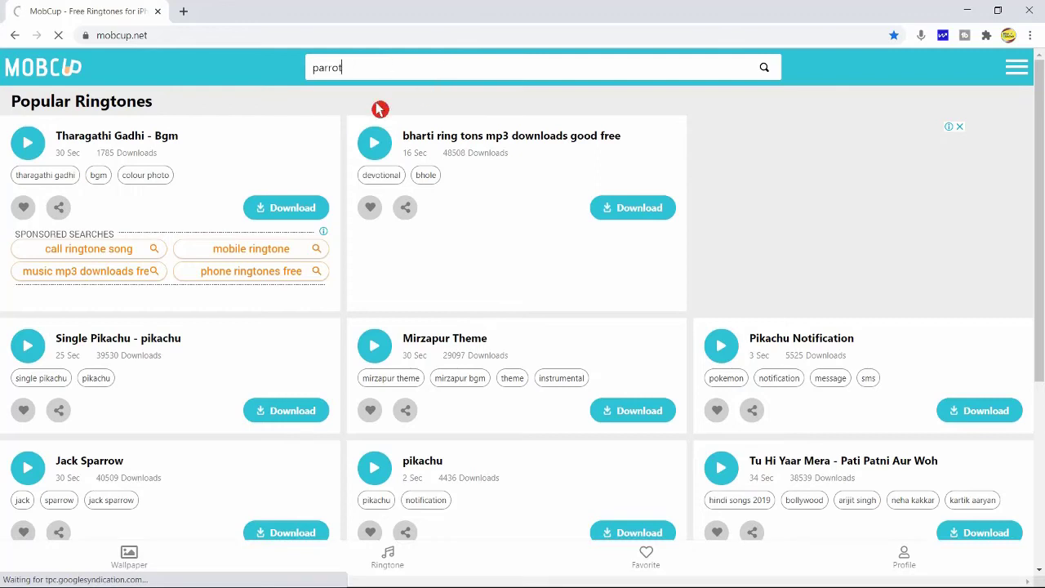
key("Return")
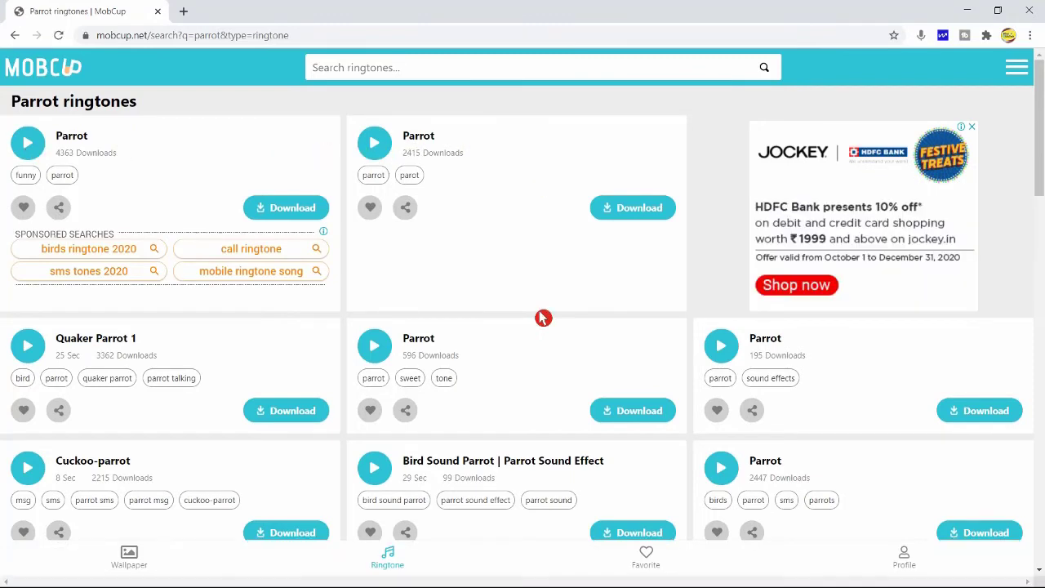
scroll(490, 355, "down", 3)
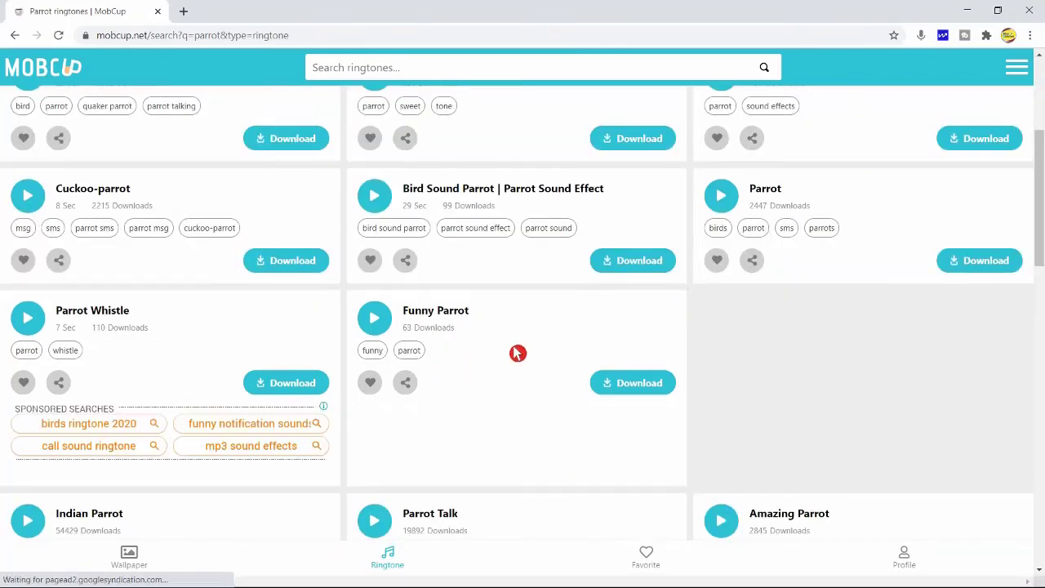
left_click(622, 272)
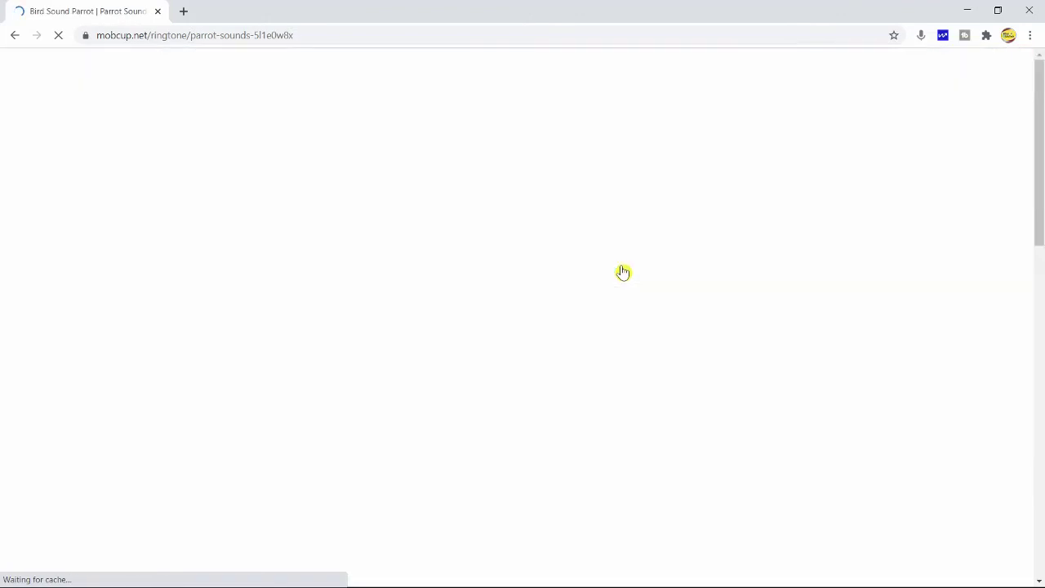
- Download Bird Sound Parrot as an MP3, then go back to the parrot results list
scroll(621, 322, "down", 3)
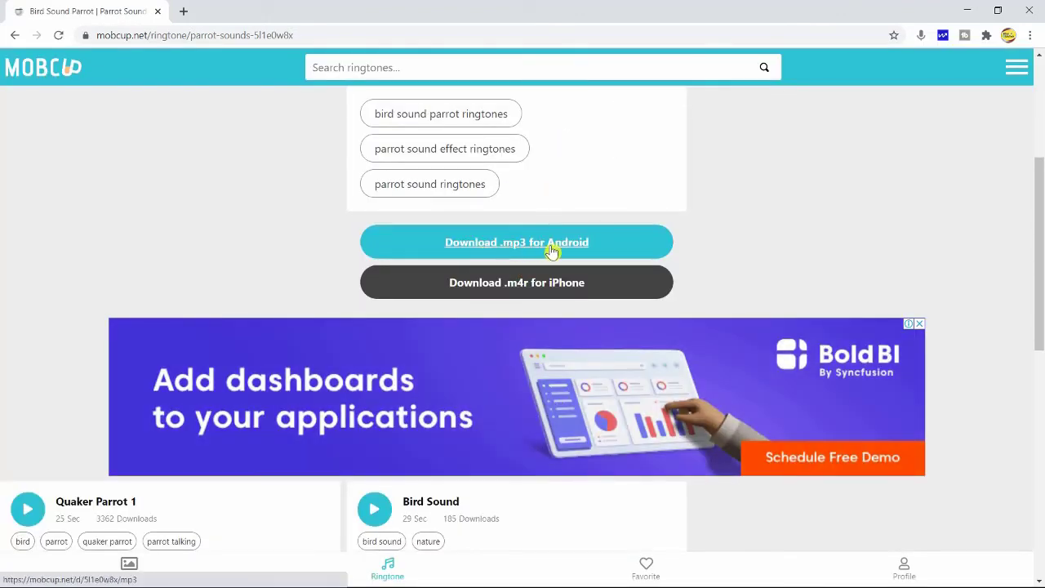
left_click(552, 252)
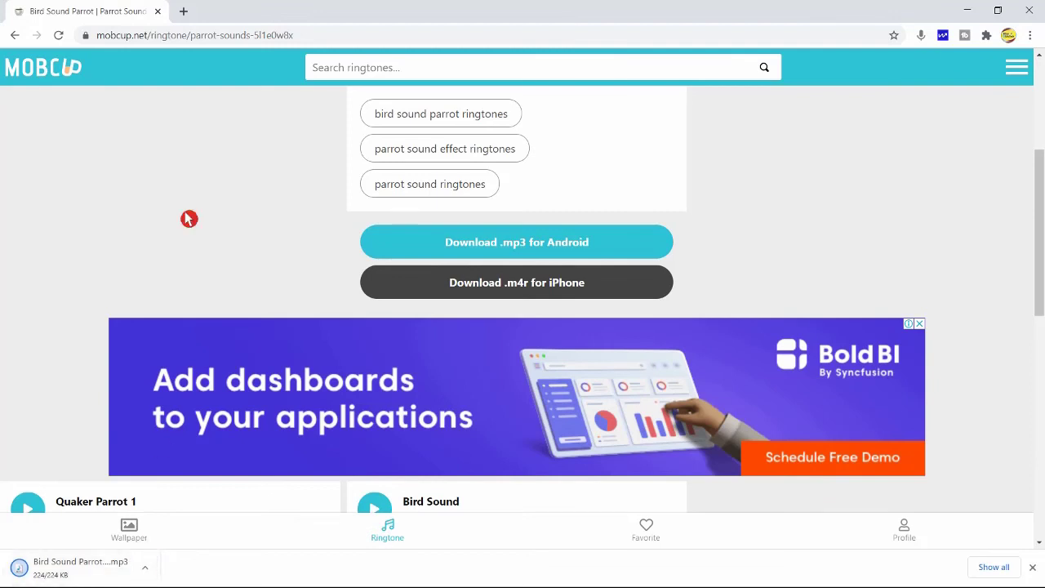
scroll(196, 183, "up", 3)
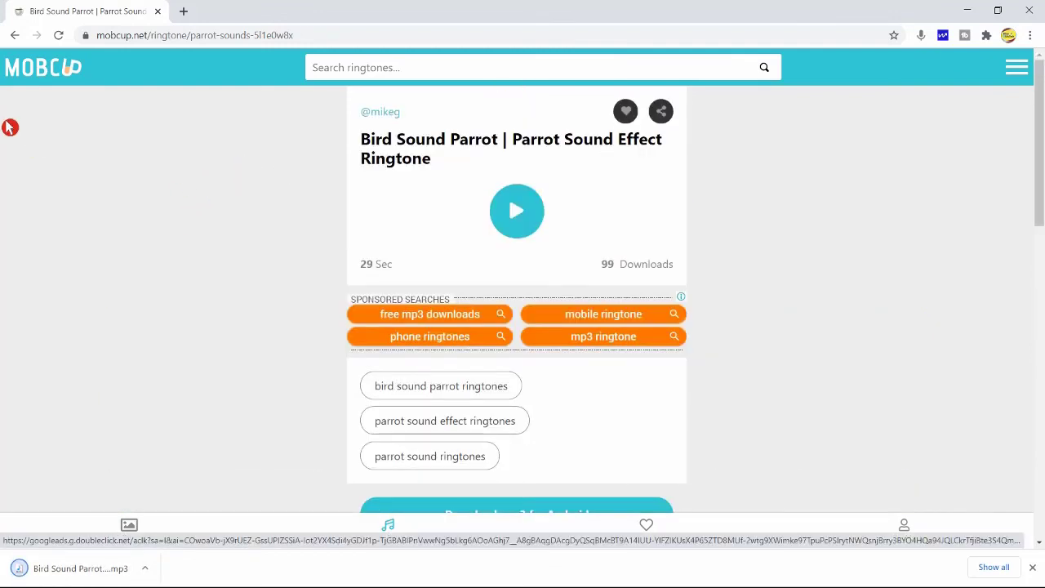
left_click(14, 36)
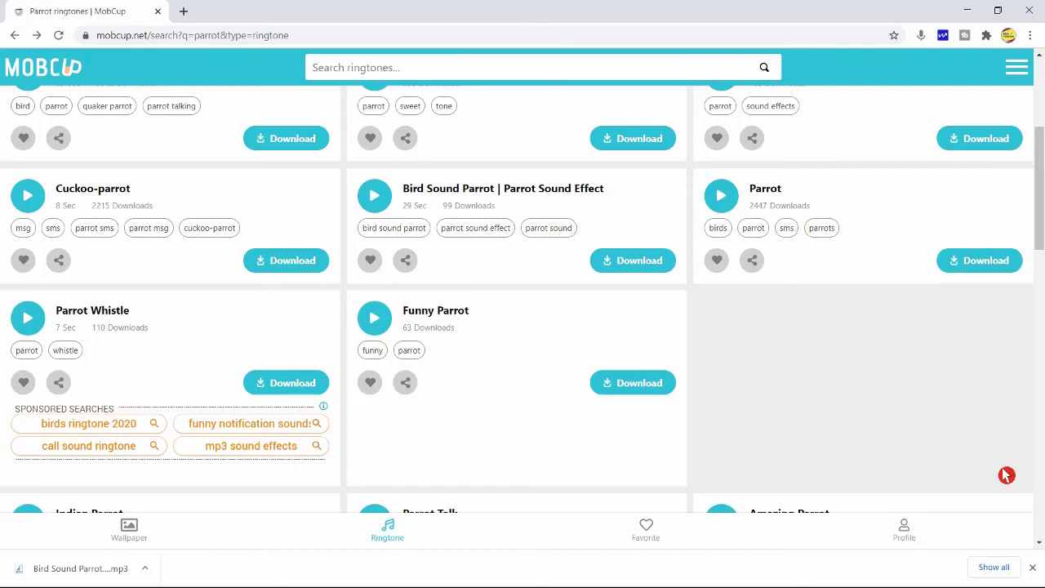
scroll(841, 473, "up", 3)
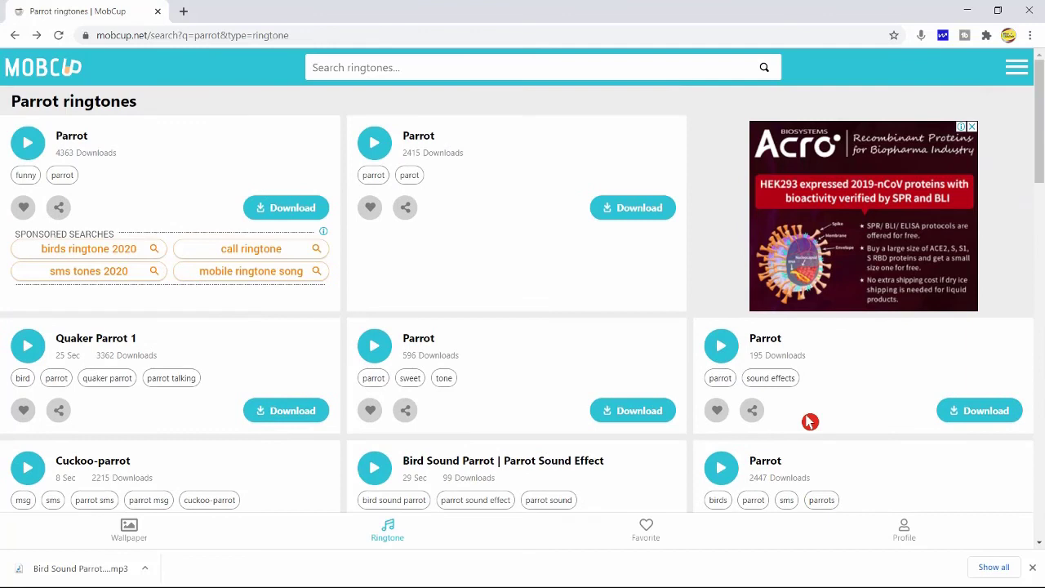